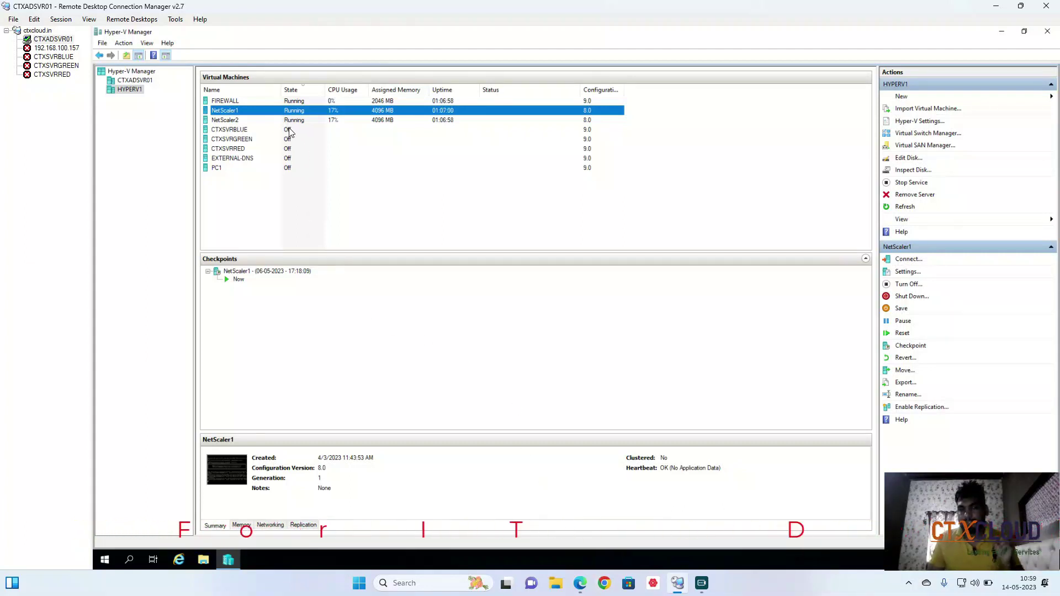
Confirm the NetScaler1 and NetScaler2 VMs are running, then bring the ns1 ADC console forward.
click(238, 120)
click(240, 111)
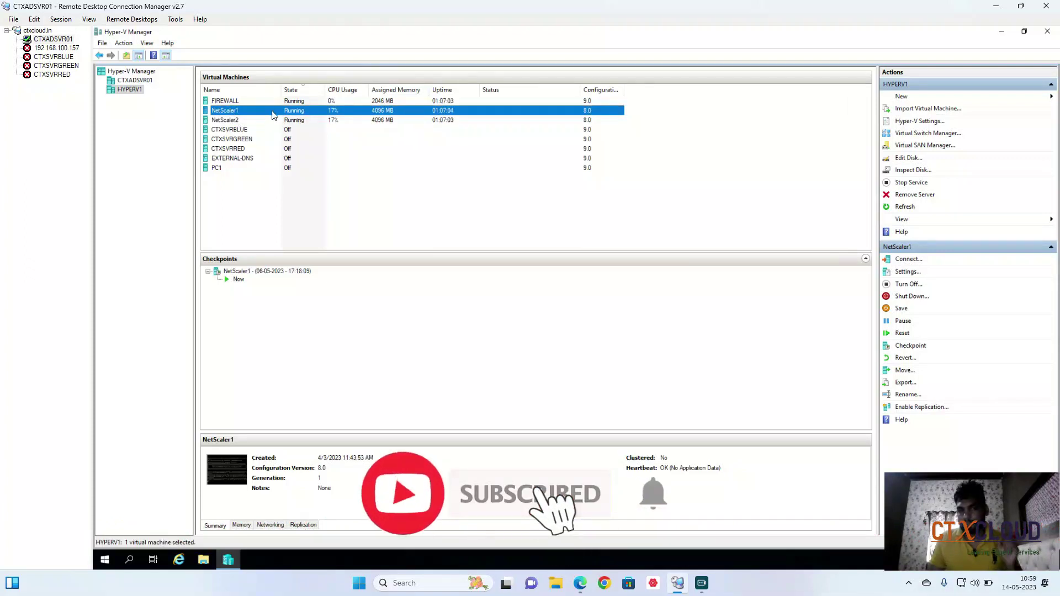
click(246, 120)
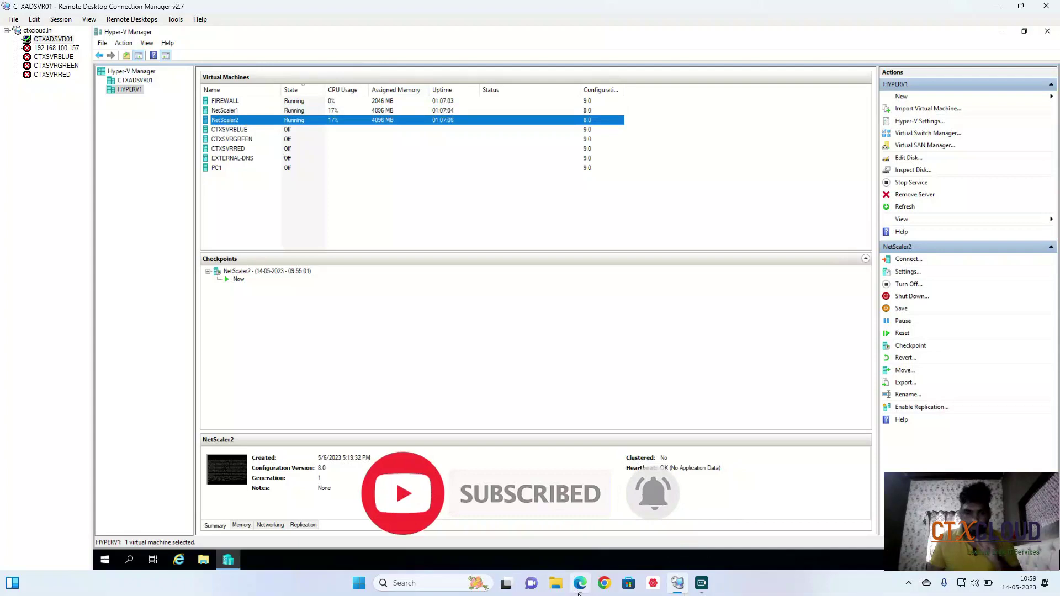
click(581, 587)
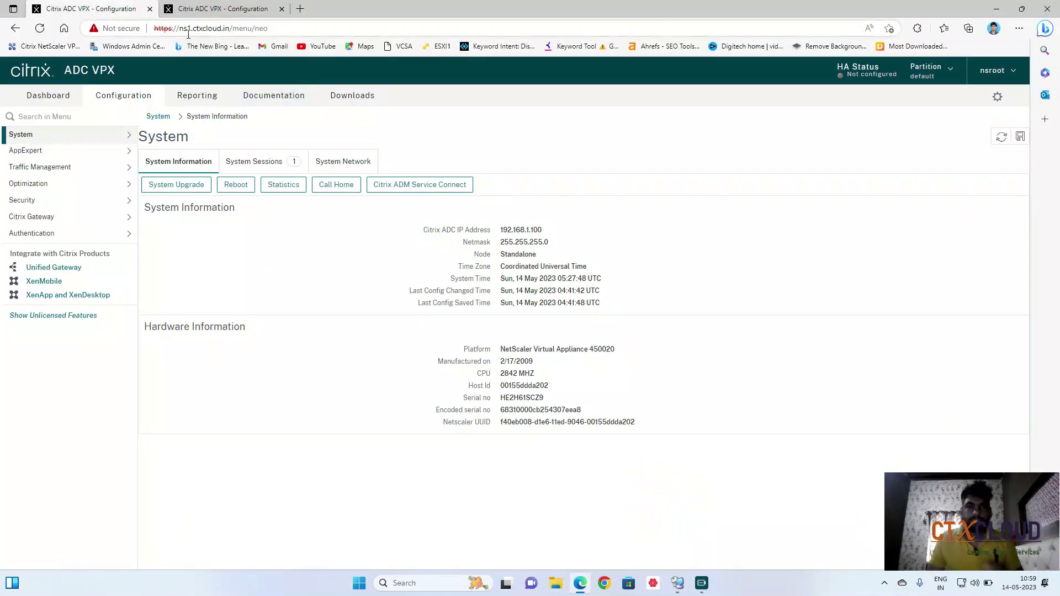
View ns2's System Information next to ns1, then switch back to Hyper-V Manager.
click(223, 9)
click(263, 29)
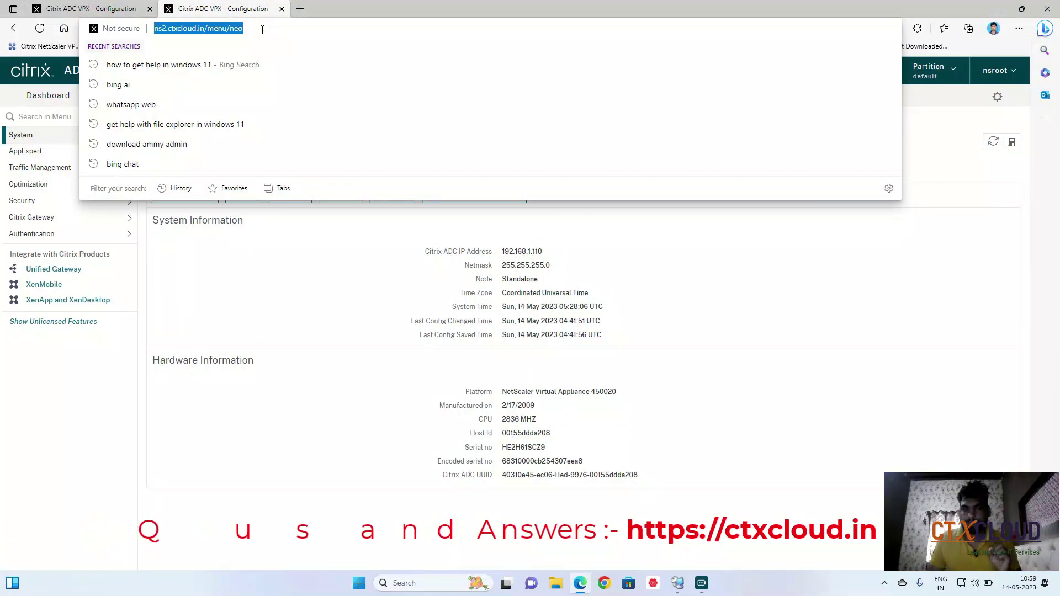
click(101, 9)
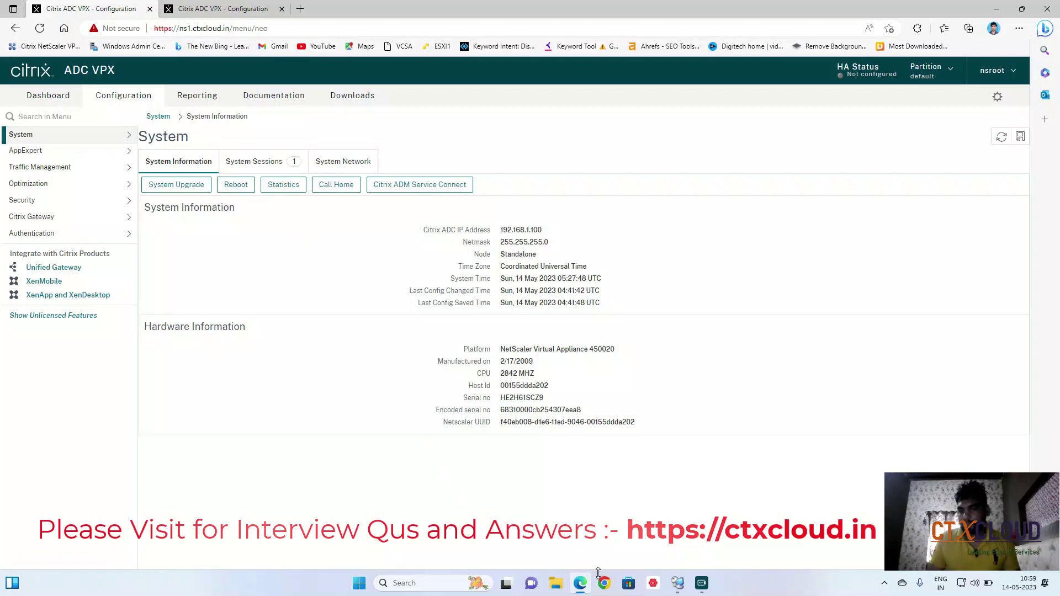
key(alt+Tab)
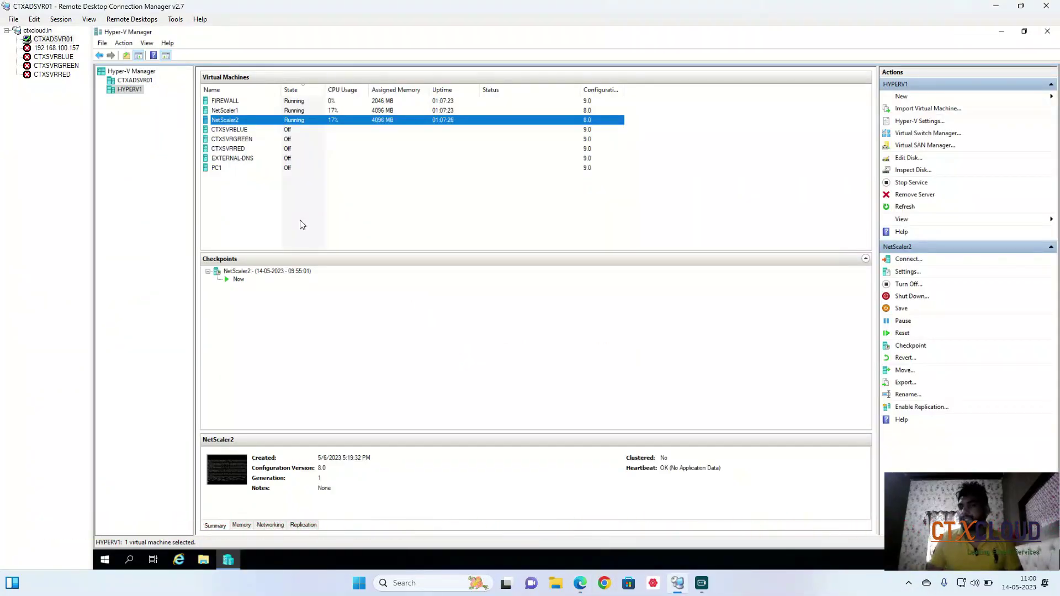
Select the NetScaler1 virtual machine in Hyper-V Manager.
click(267, 114)
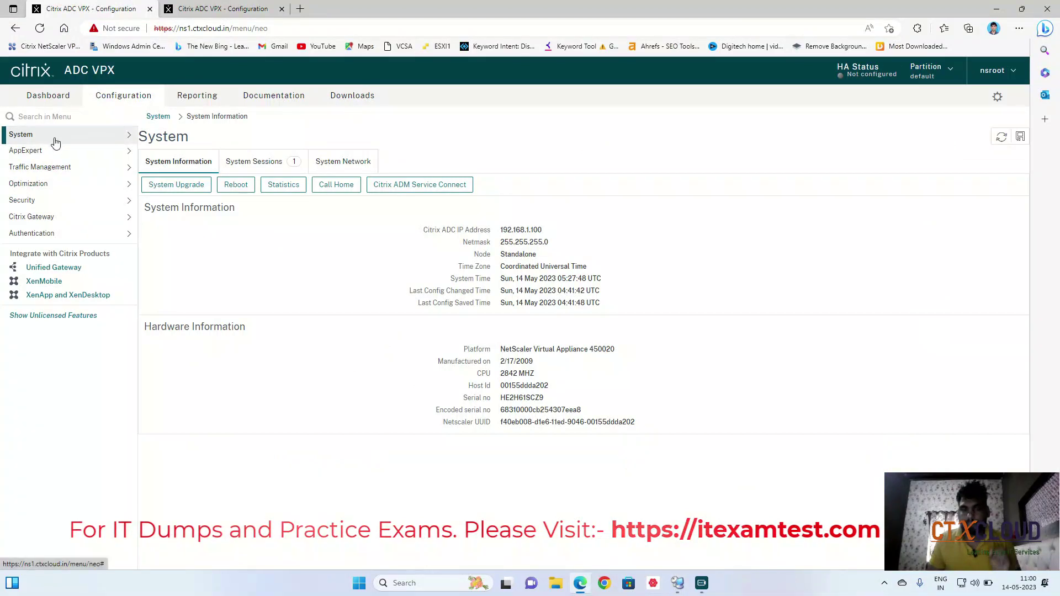
Review ns1's System > High Availability > Nodes list, showing NS1 Primary and UP, then view ns2.
click(56, 143)
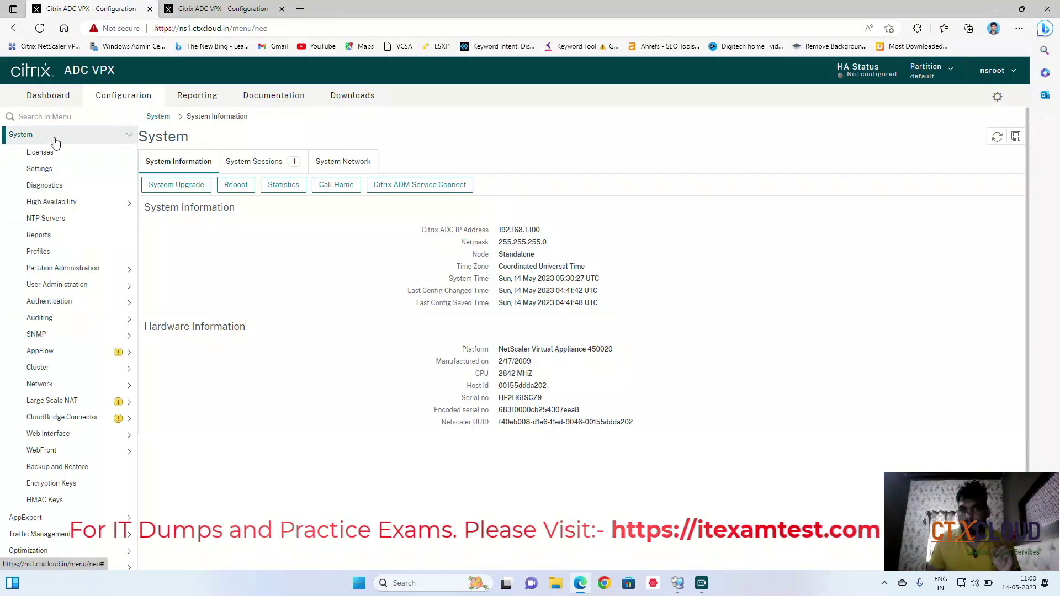
click(48, 203)
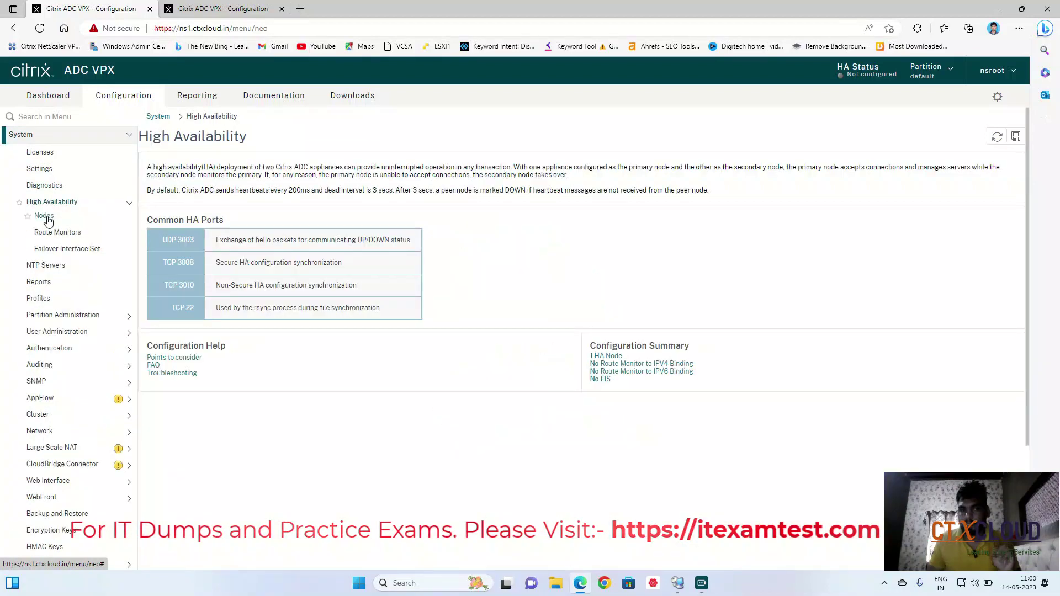
click(47, 219)
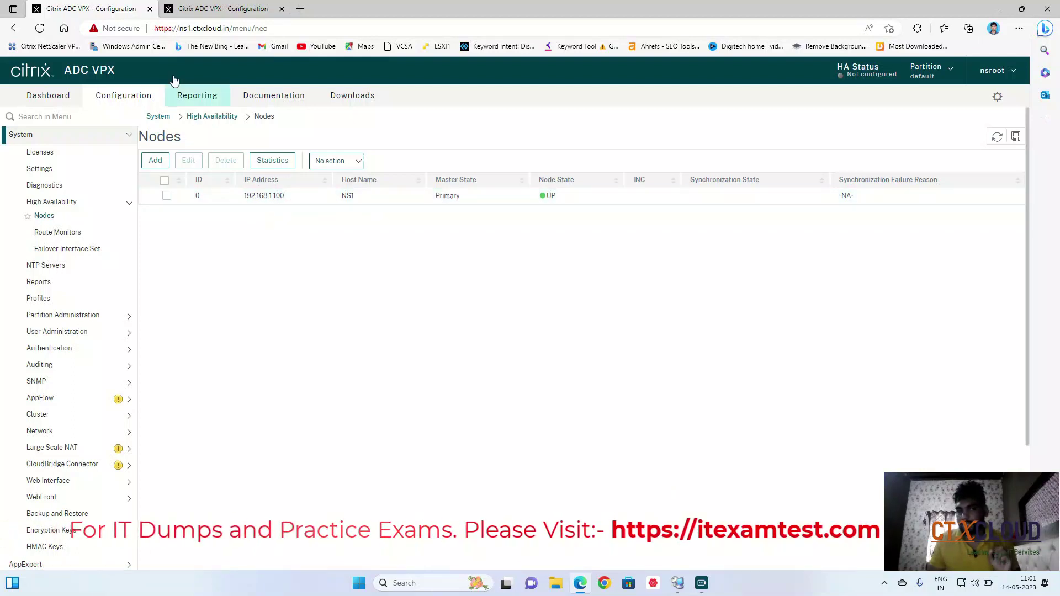
click(204, 10)
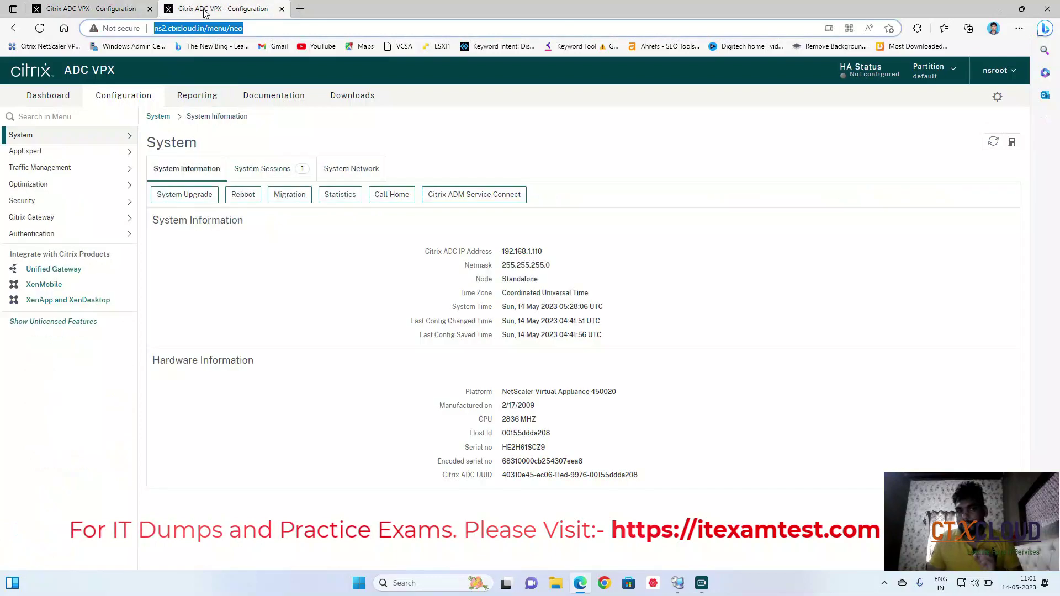
On ns2, list the High Availability Nodes and select the NS2 node in STAYSECONDARY state.
click(53, 138)
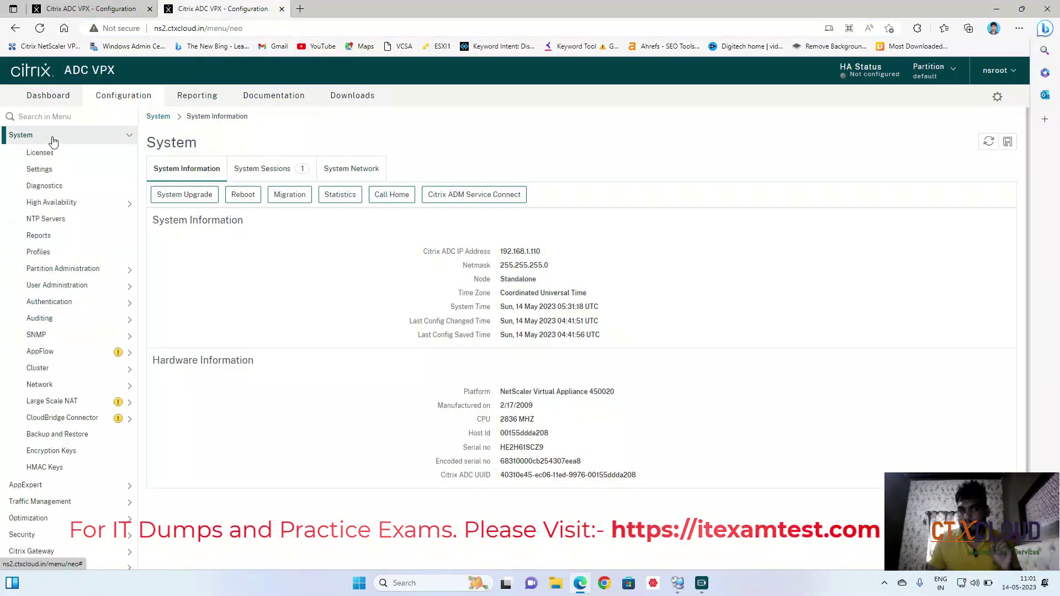
click(58, 202)
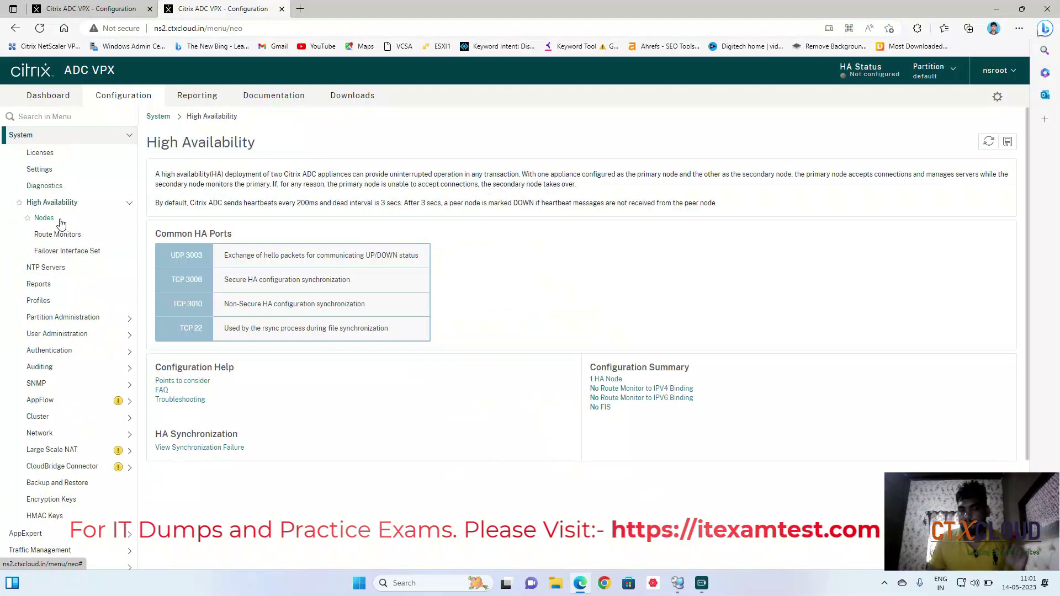
click(45, 218)
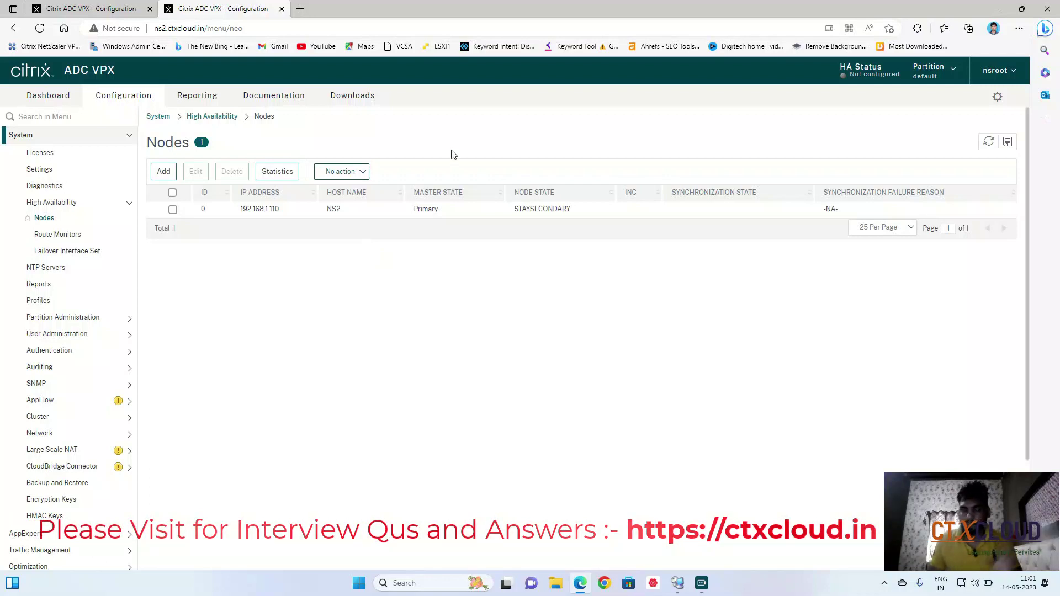
click(173, 210)
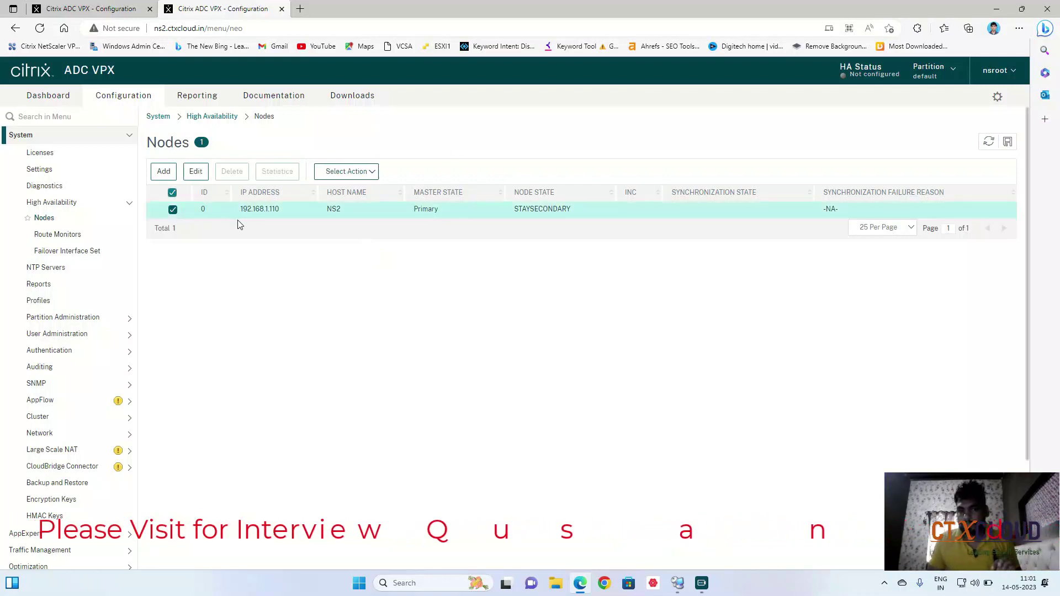
Edit NS2's HA node, keep its status at STAY SECONDARY, apply with OK, and return to ns1.
click(197, 172)
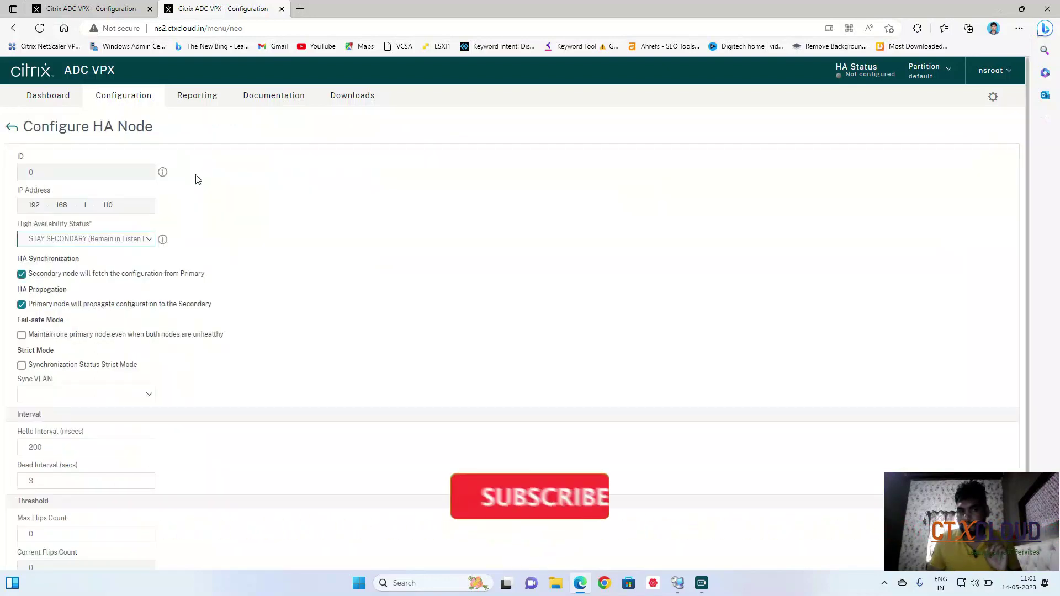
click(114, 240)
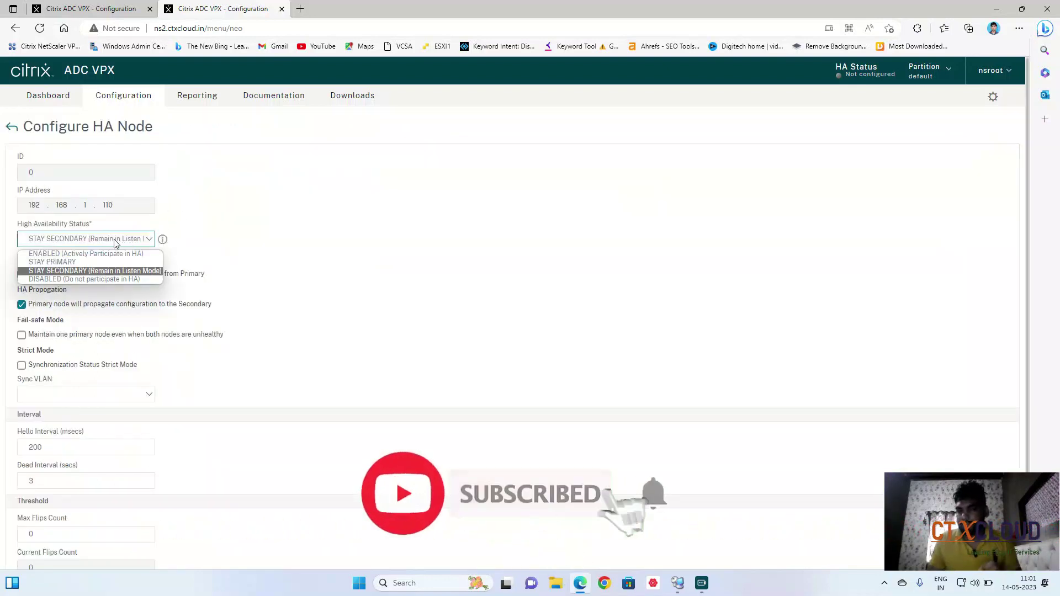
click(80, 271)
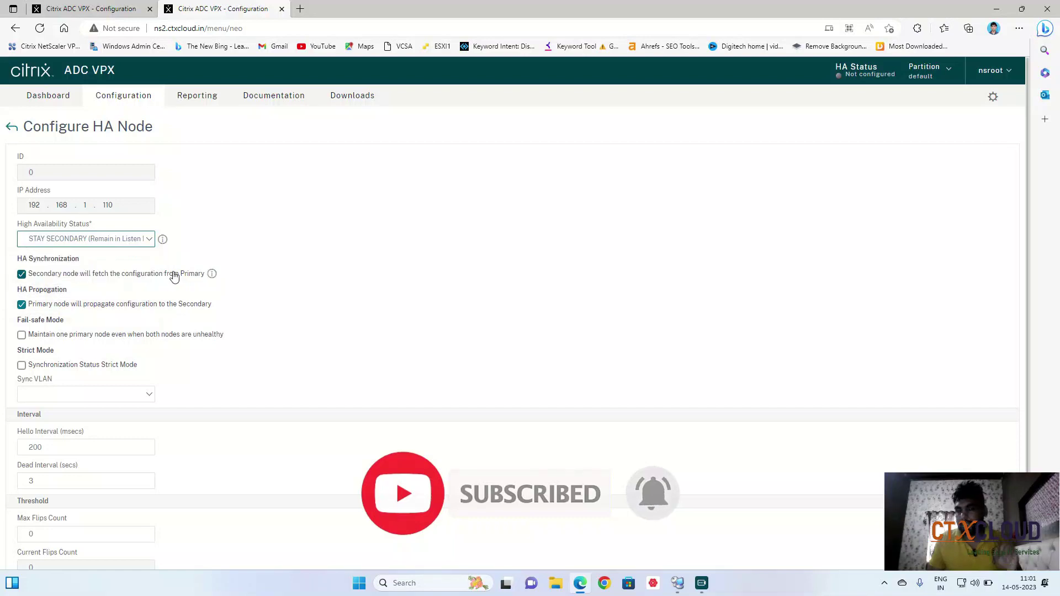
click(76, 17)
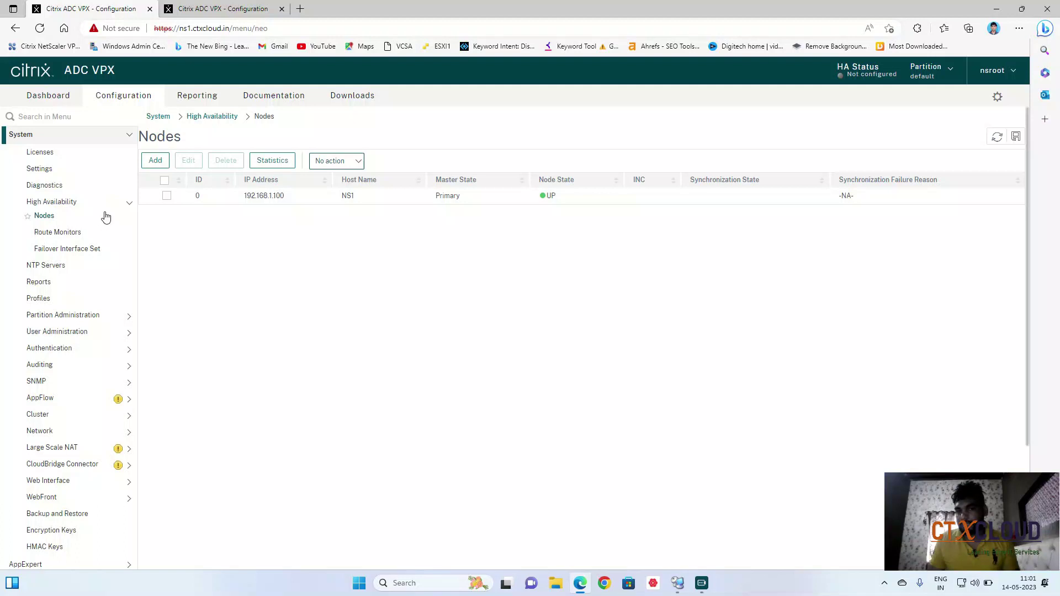
click(221, 8)
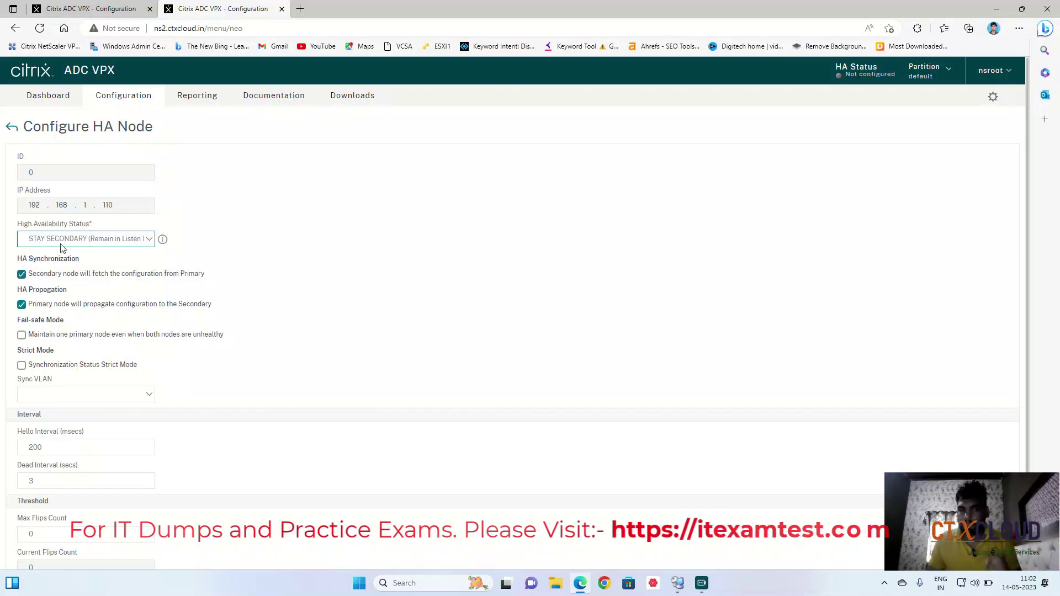
scroll(238, 315, down, 2)
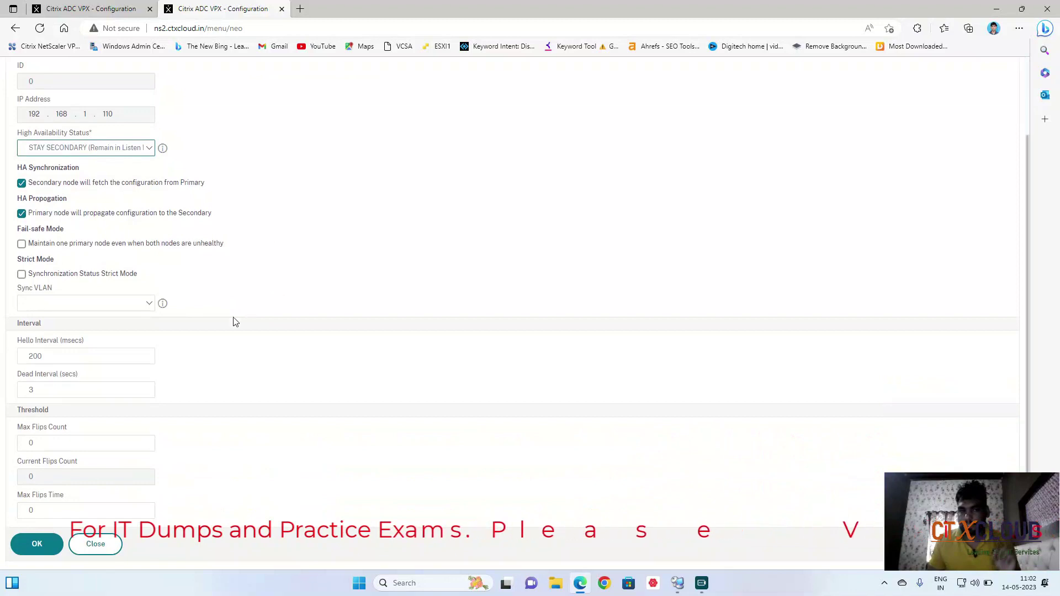
click(34, 545)
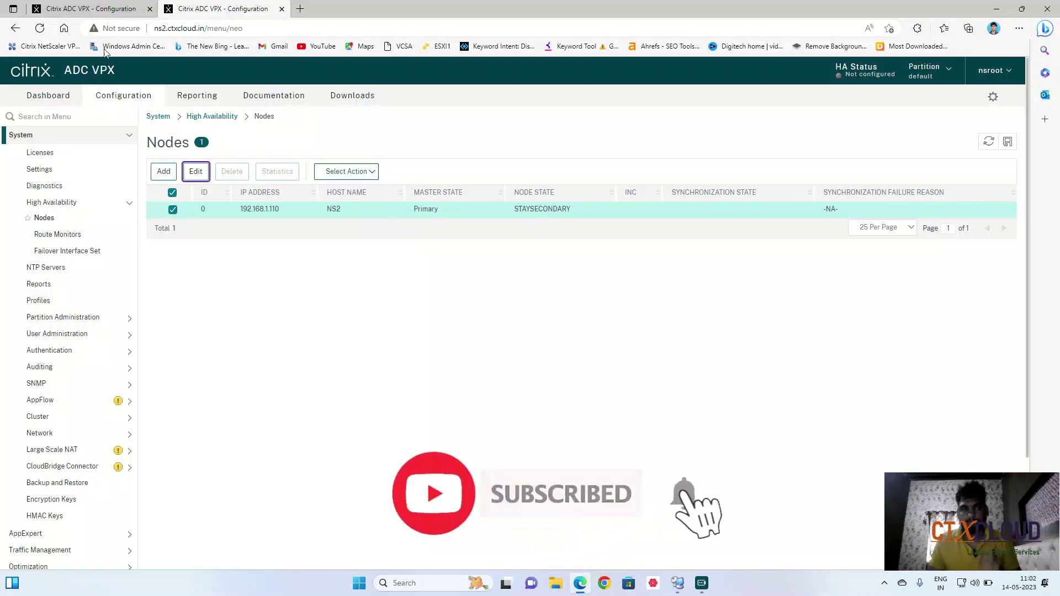
click(71, 9)
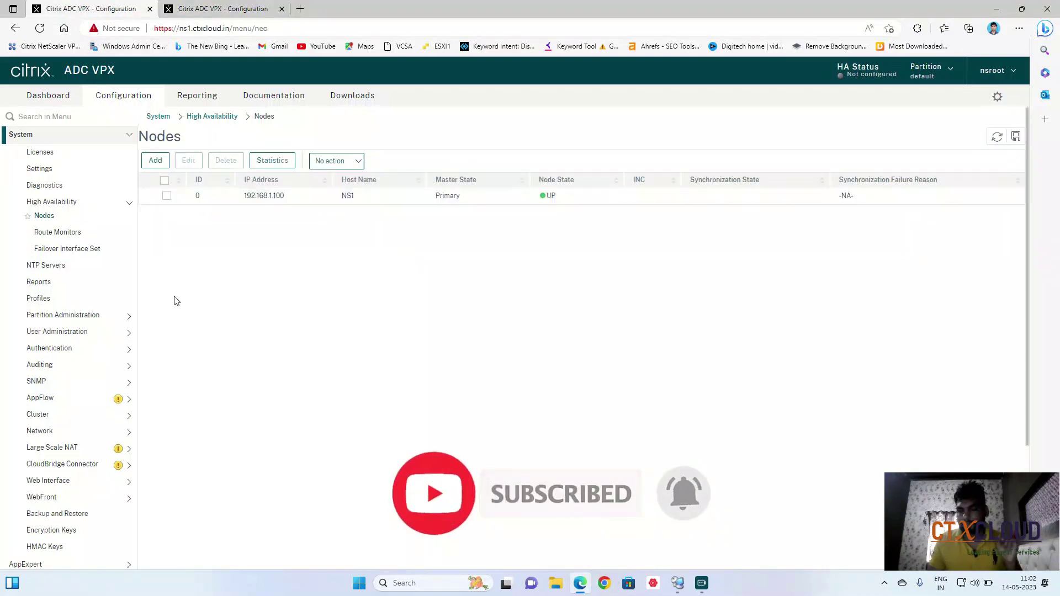
Create a remote HA node at 192.168.1.110 on ns1 using the admin user name and password.
click(153, 161)
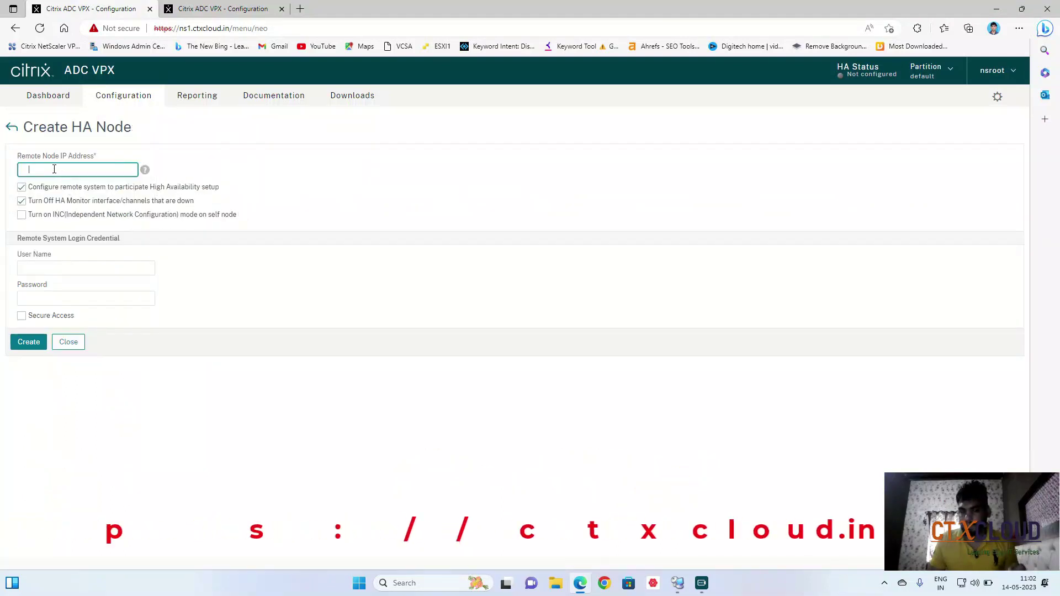
text(192.168)
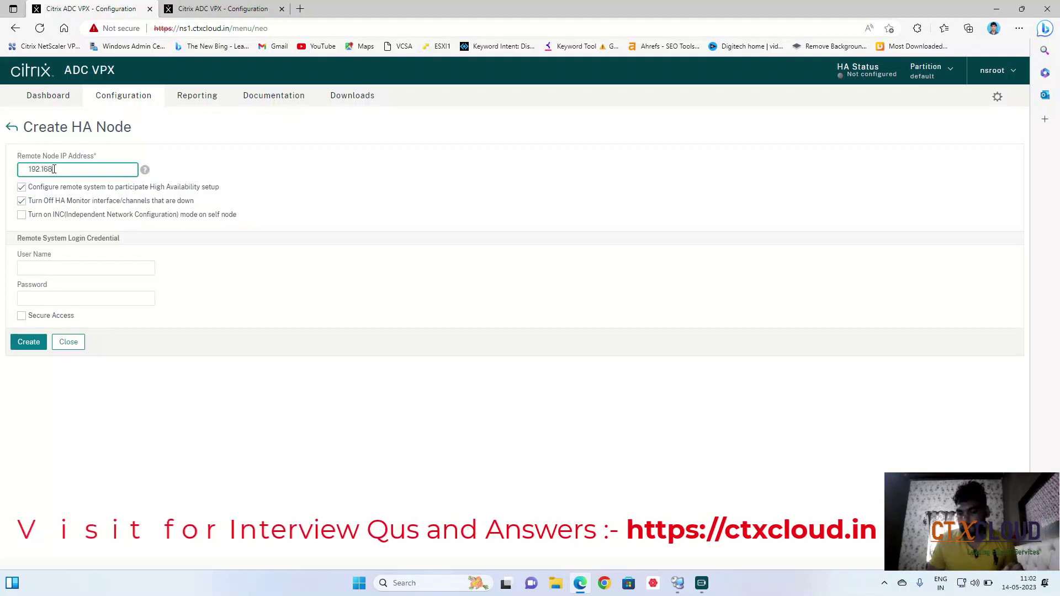
text(.1.110)
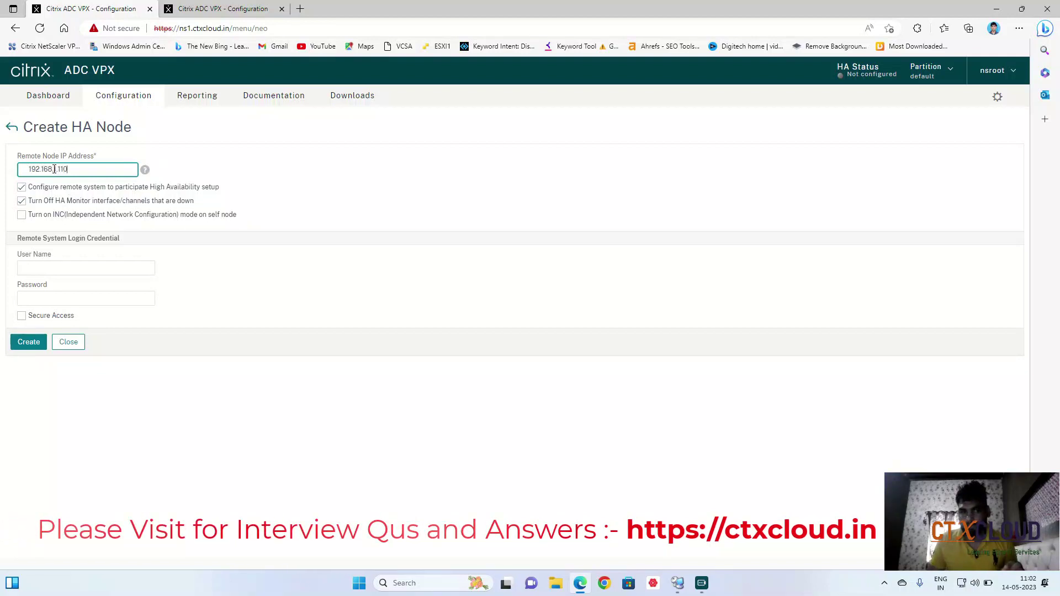
click(54, 169)
text(1.)
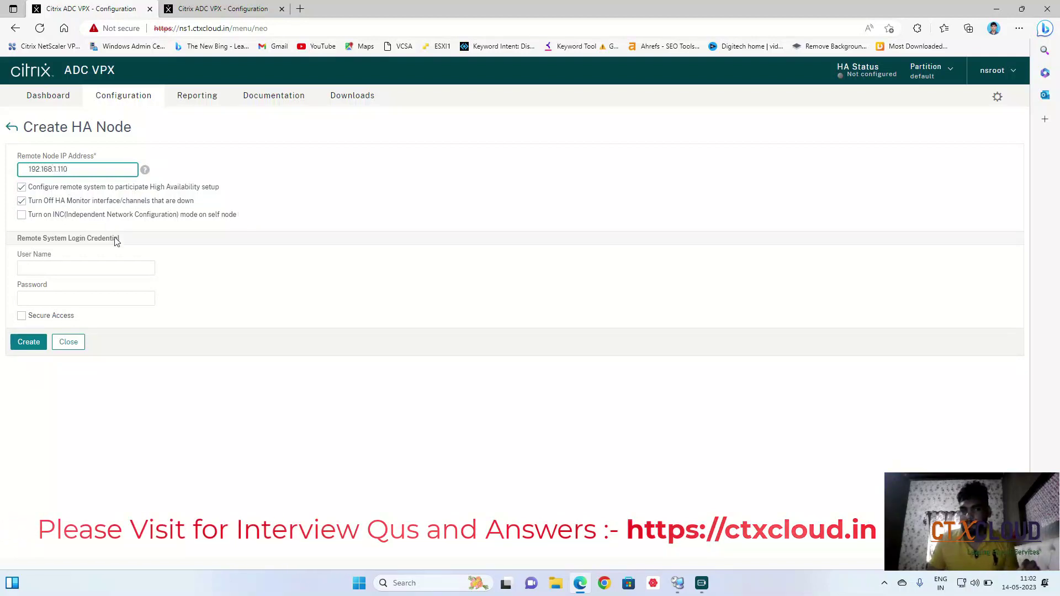
click(77, 269)
text(nsroo)
text(**********)
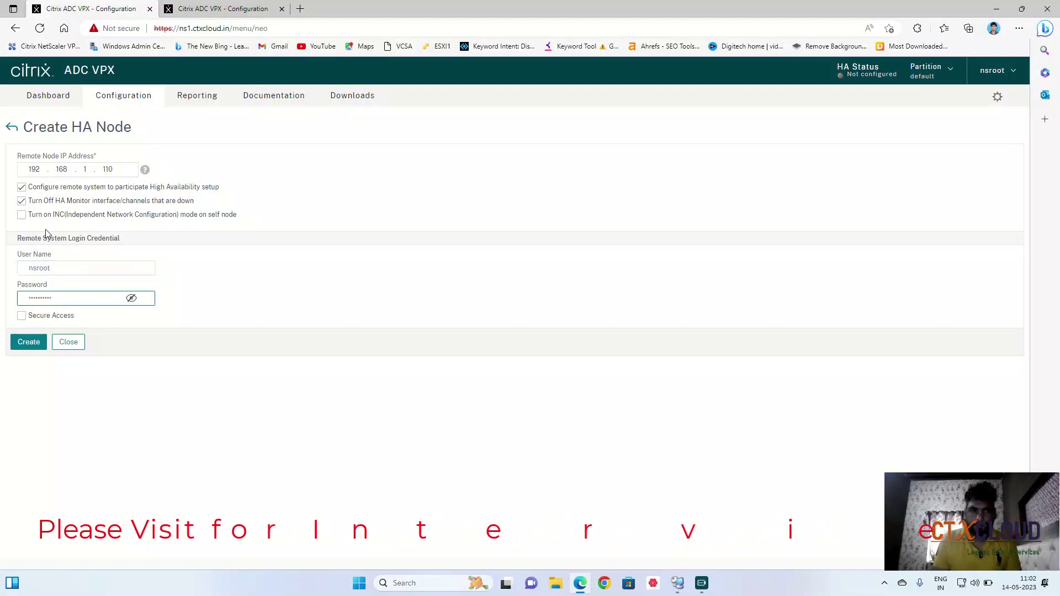
click(27, 342)
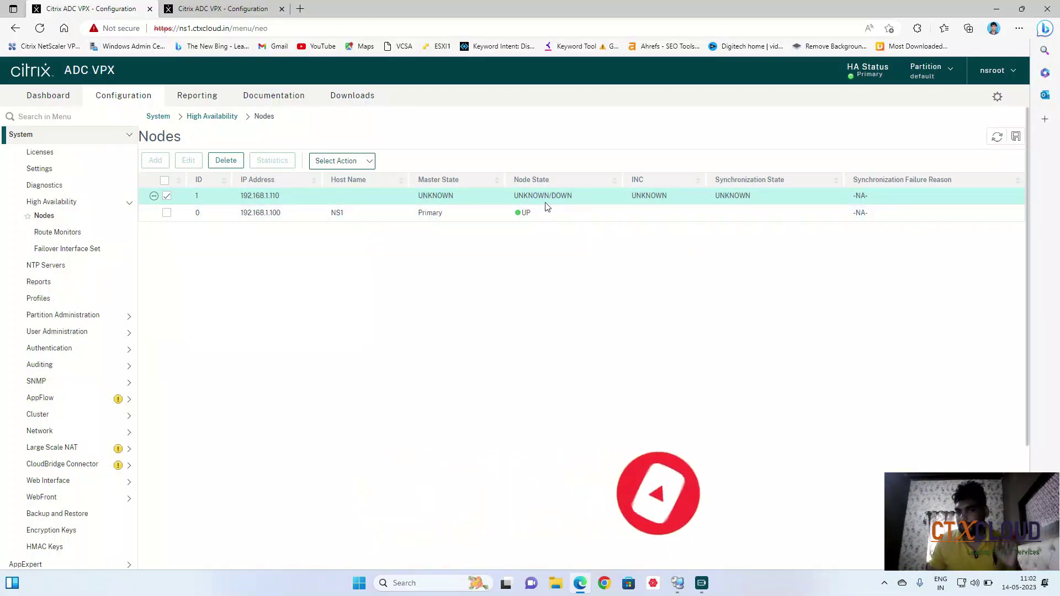
Refresh both appliances' node lists, confirming 192.168.1.110 appears as Secondary in STAYSECONDARY.
click(997, 142)
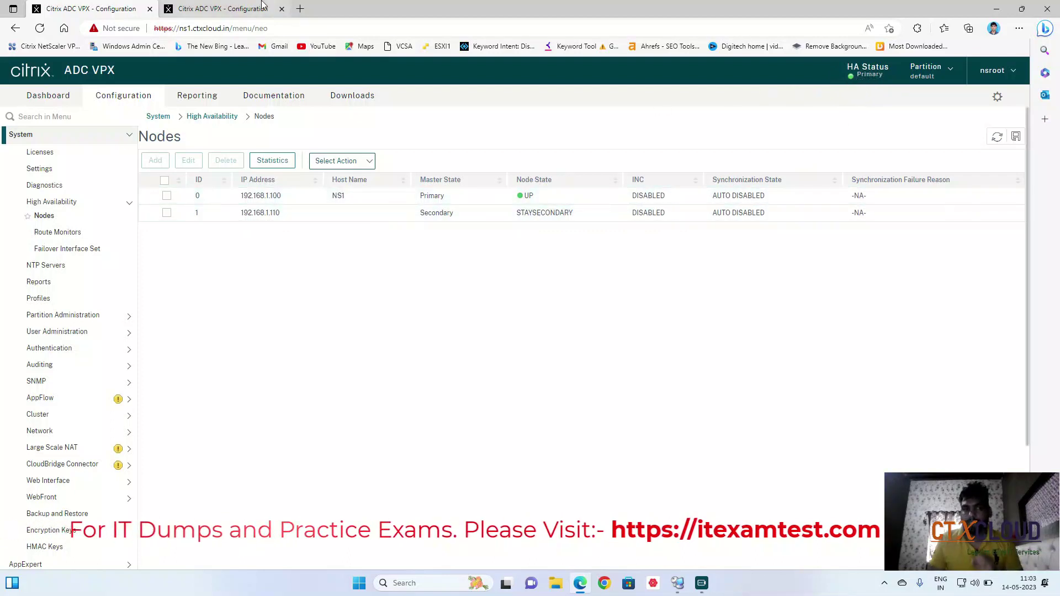
click(241, 11)
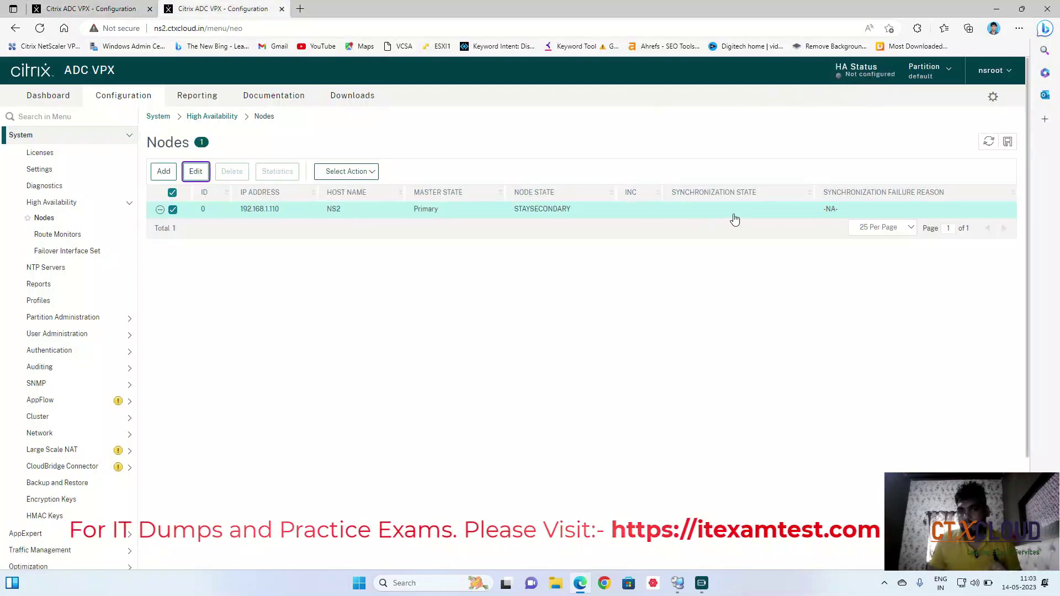
click(987, 144)
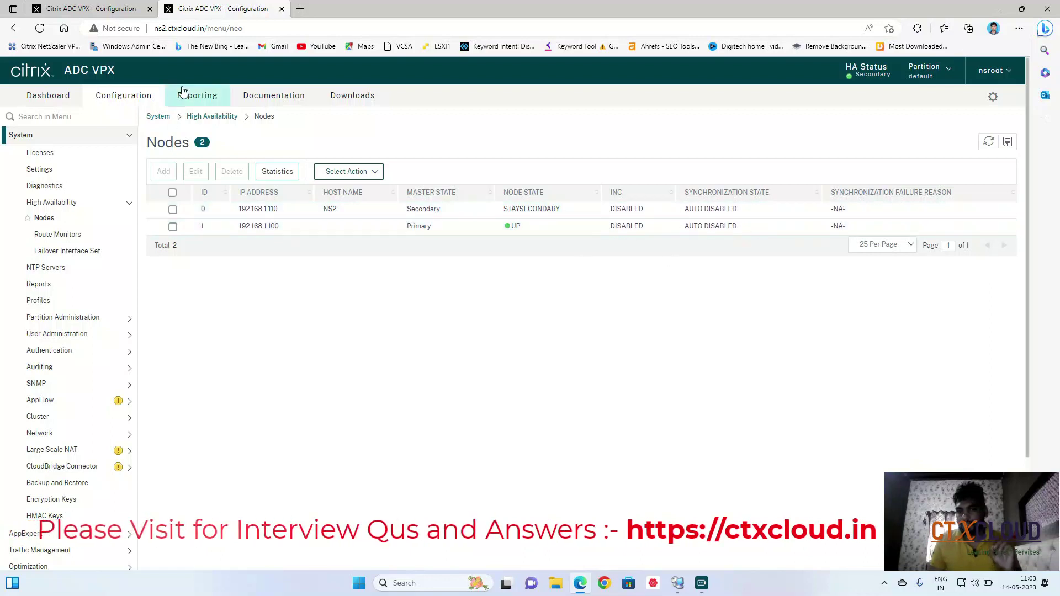
click(88, 9)
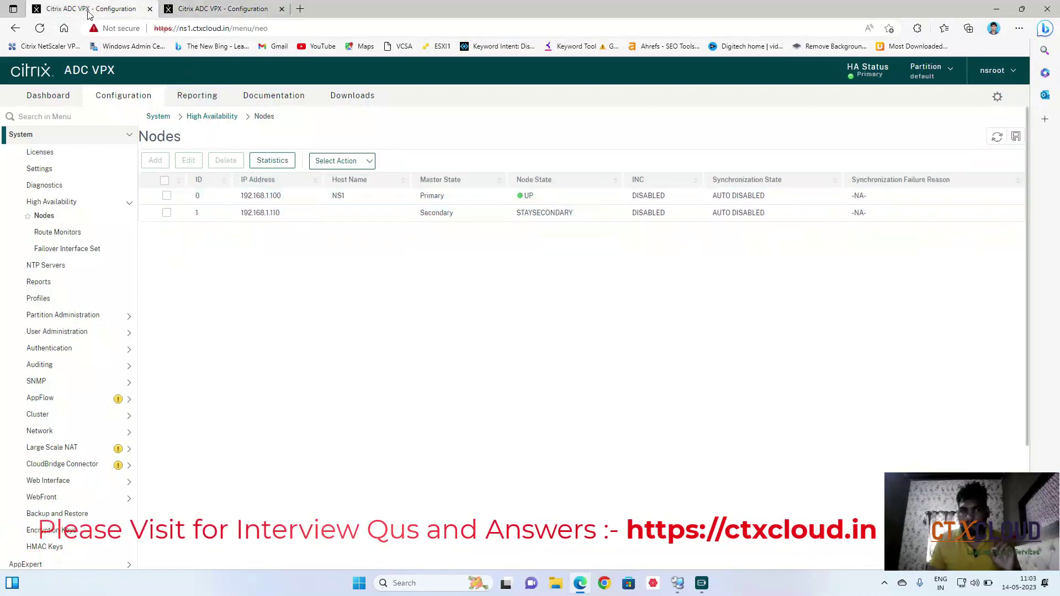
Run Force Synchronization on the NS1 node, which fails with an HA version mismatch.
click(166, 195)
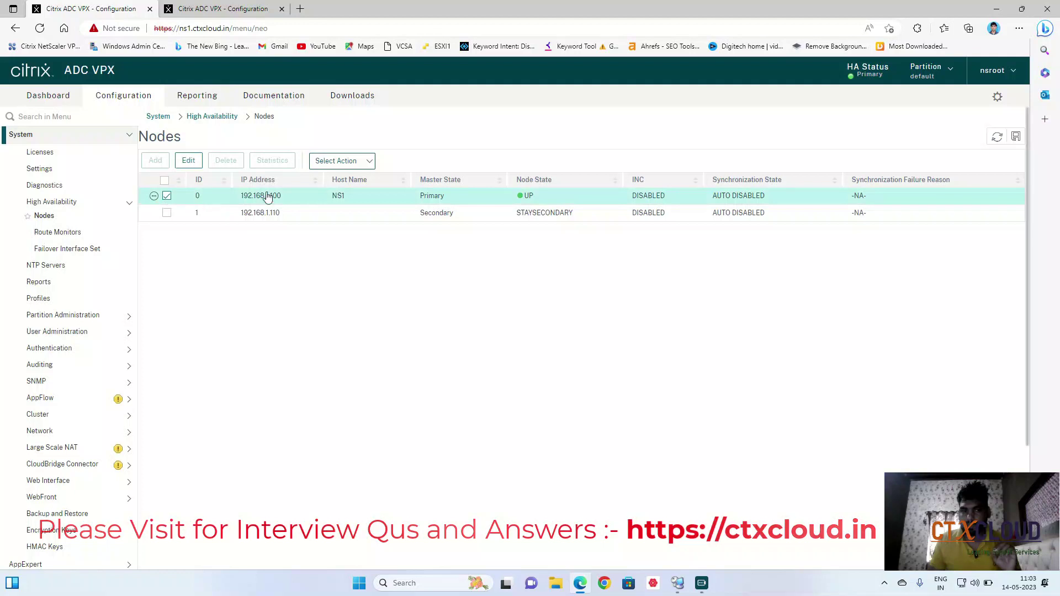
click(368, 161)
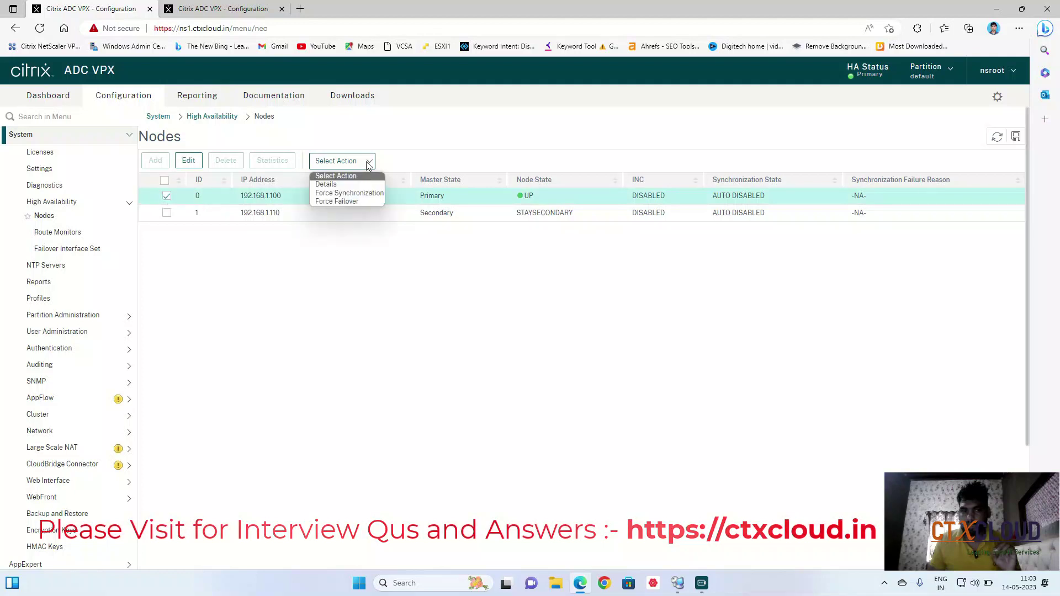
click(365, 194)
click(23, 204)
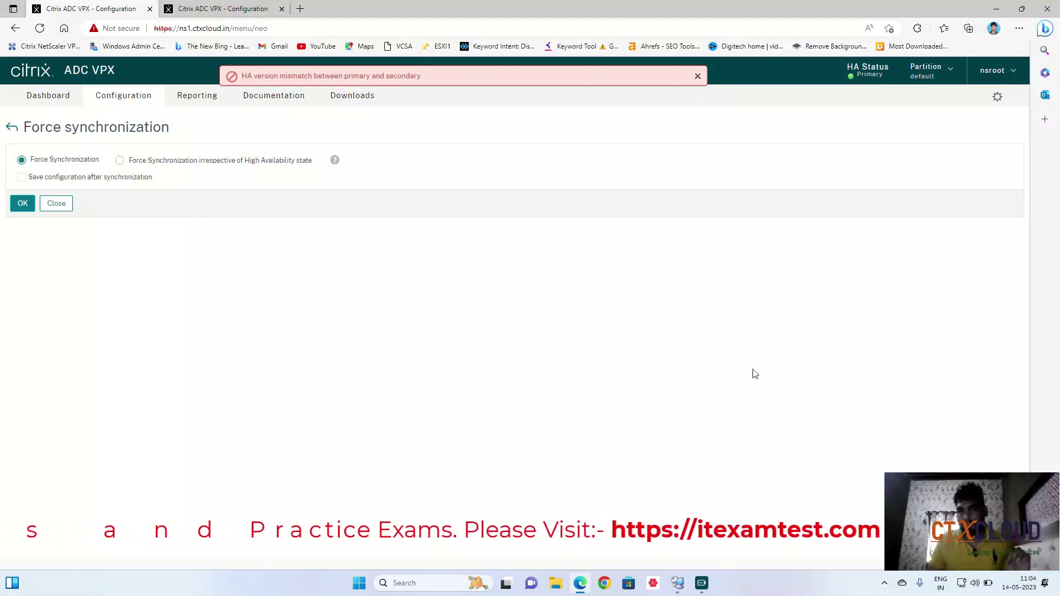
Show NS1's release details from the nsroot user menu, revealing NS12.1 65.25.nc.
click(1017, 78)
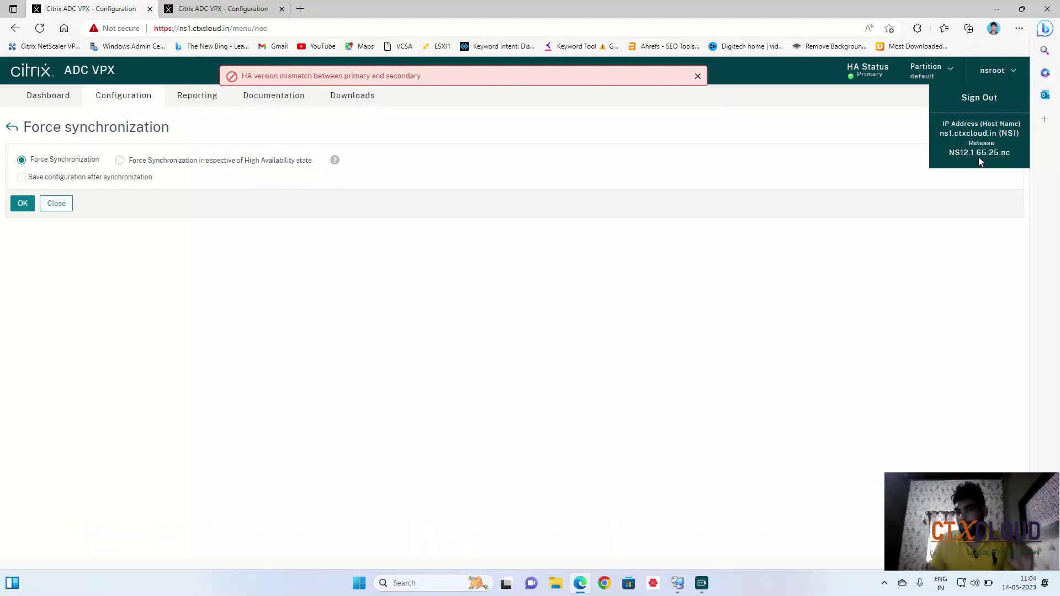
Confirm NS2 reports release NS13.0 90.7.nc, then return to the NS1 session.
click(229, 9)
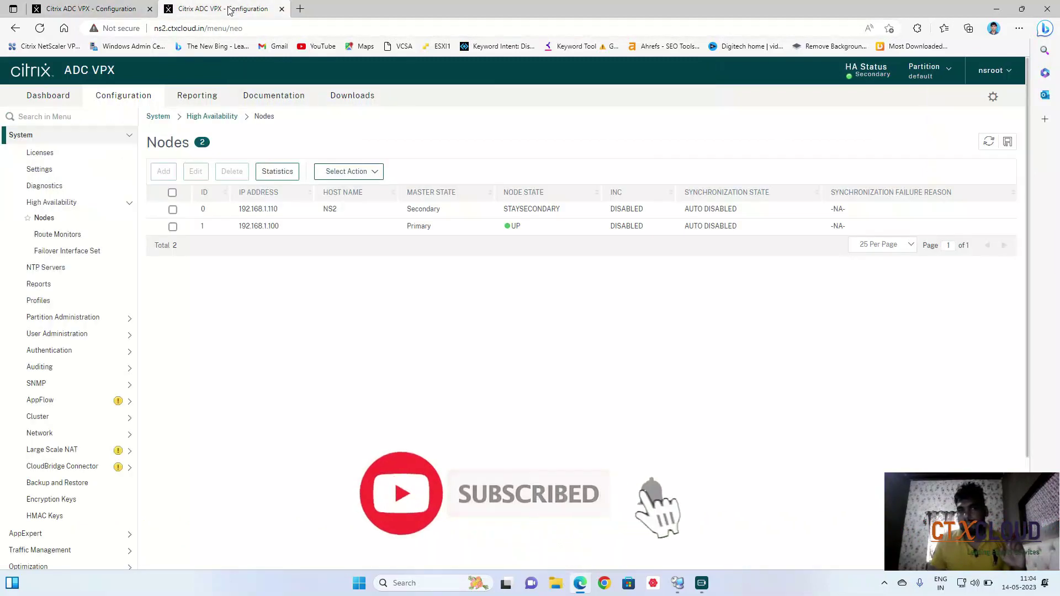
click(1007, 75)
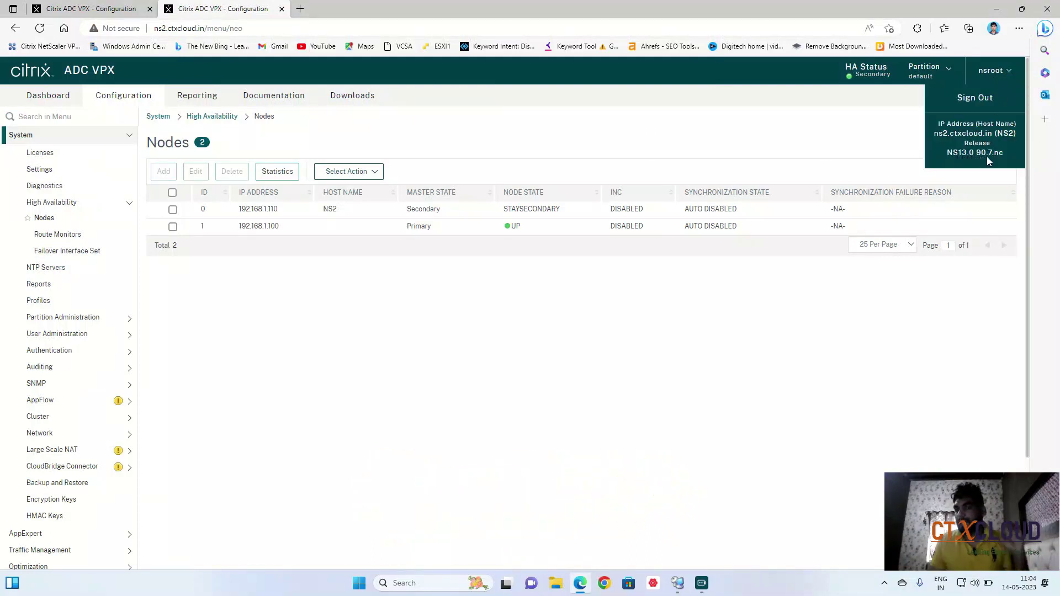
click(65, 10)
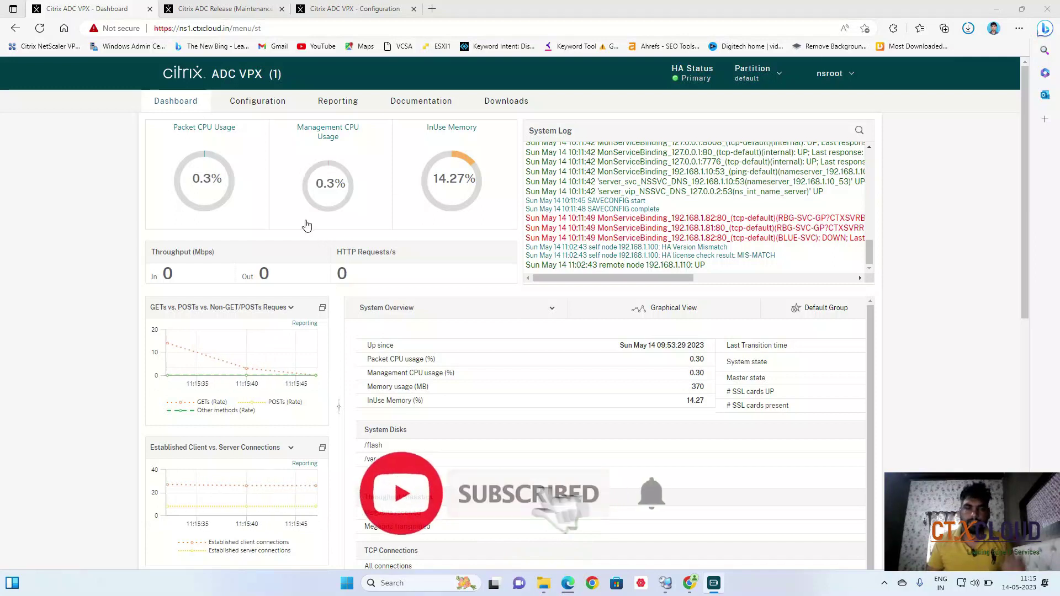
Go to NS1's Configuration > System Upgrade page and launch the Download Firmware link.
click(250, 103)
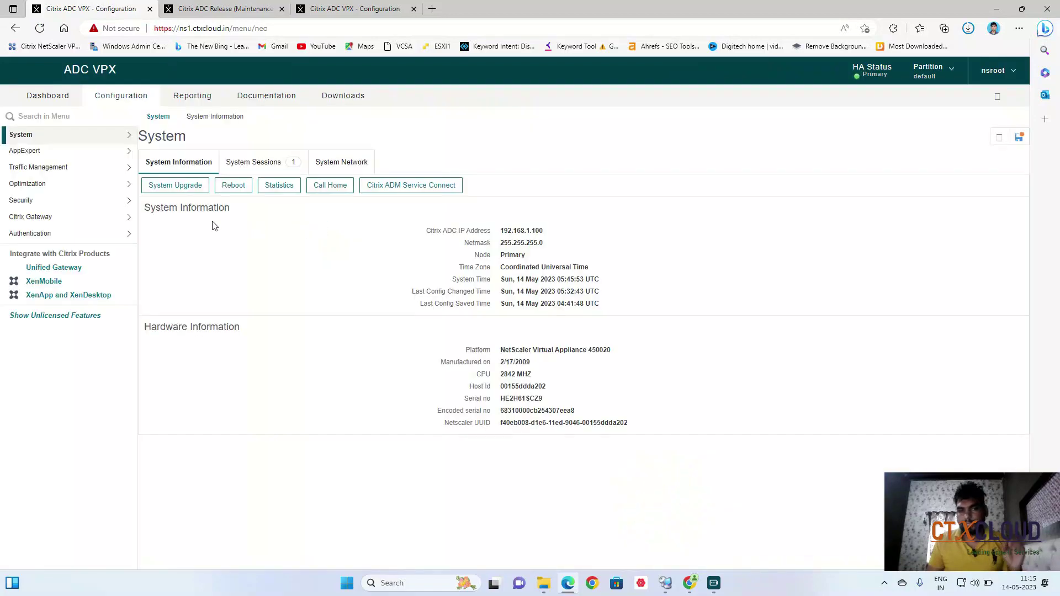
click(170, 187)
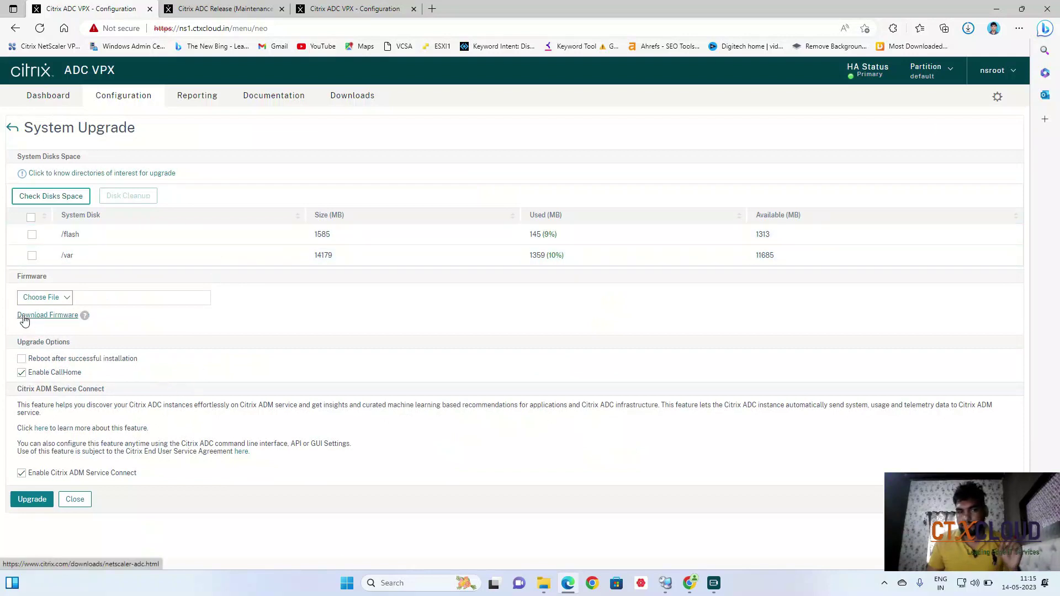
click(61, 319)
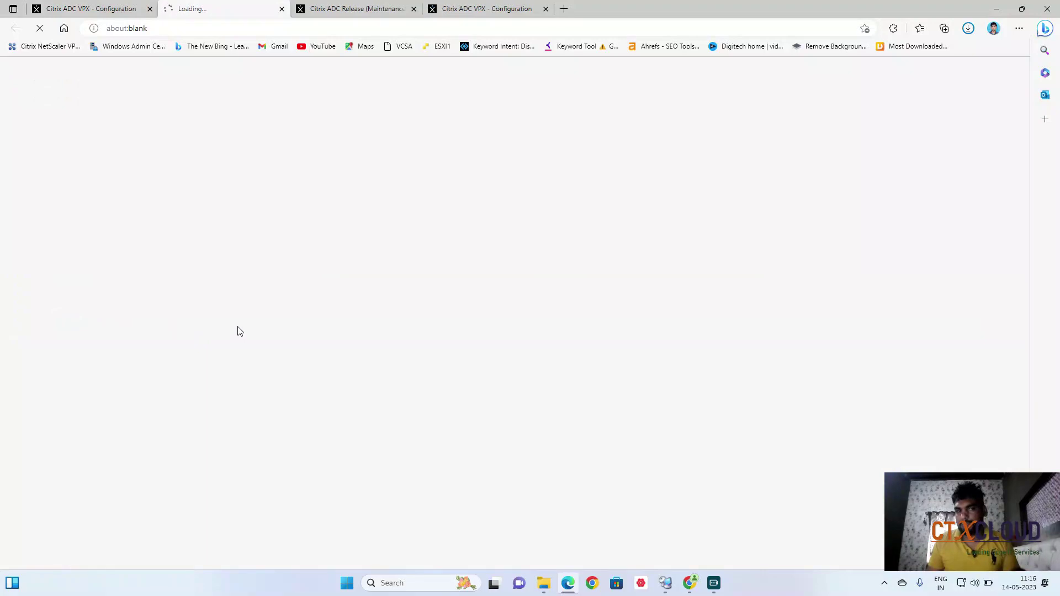
Download build-13.0-90.11_nc_64.tgz from the Citrix release page, then return to NS1's upgrade page.
click(282, 10)
click(227, 10)
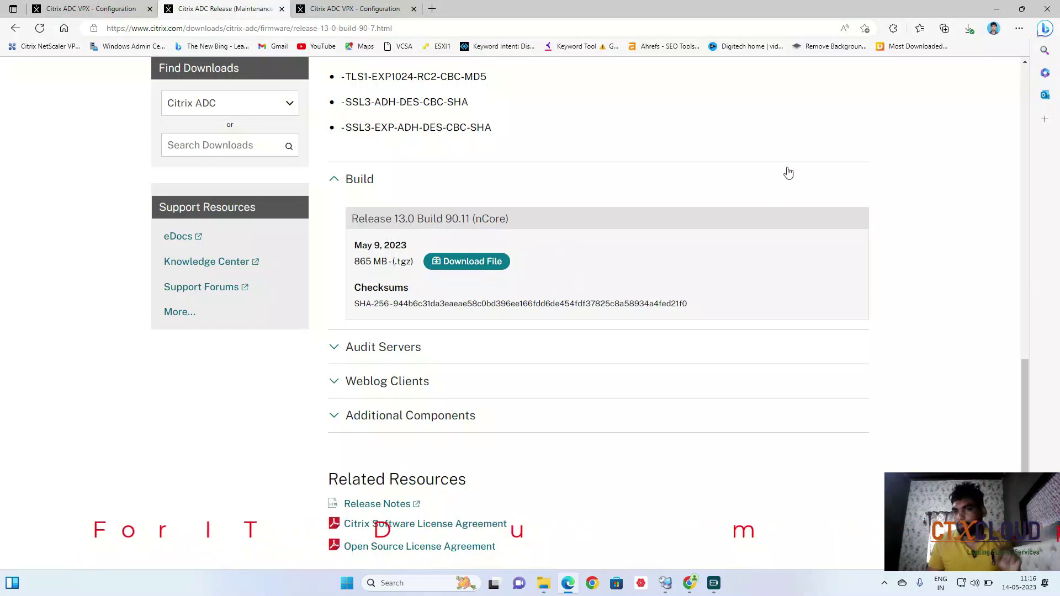
click(969, 29)
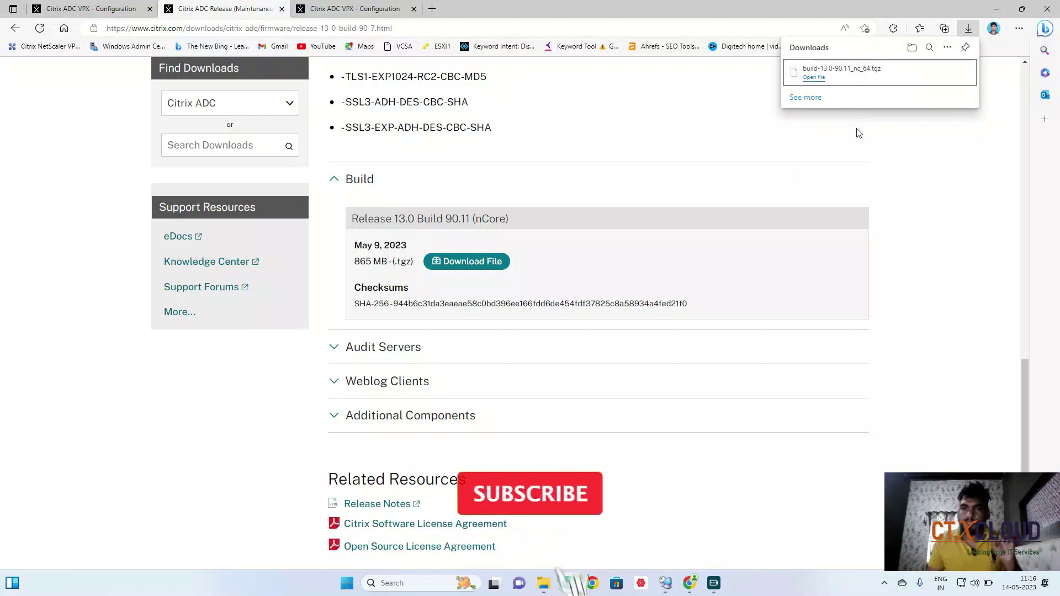
click(80, 12)
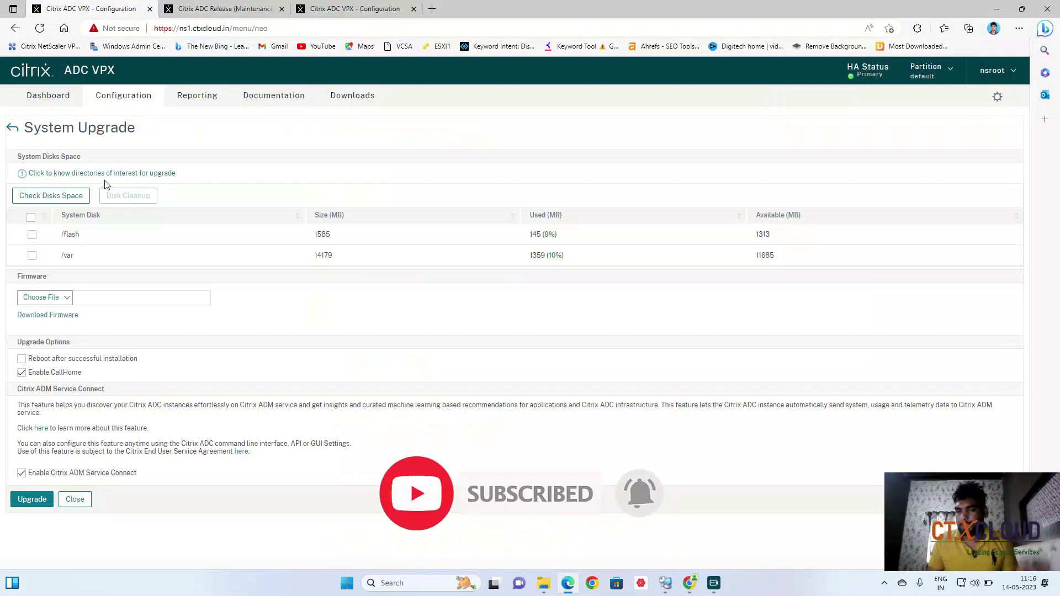
Choose the local file build-13.0-90.11_nc_64.tgz from Downloads and start the upgrade.
click(65, 298)
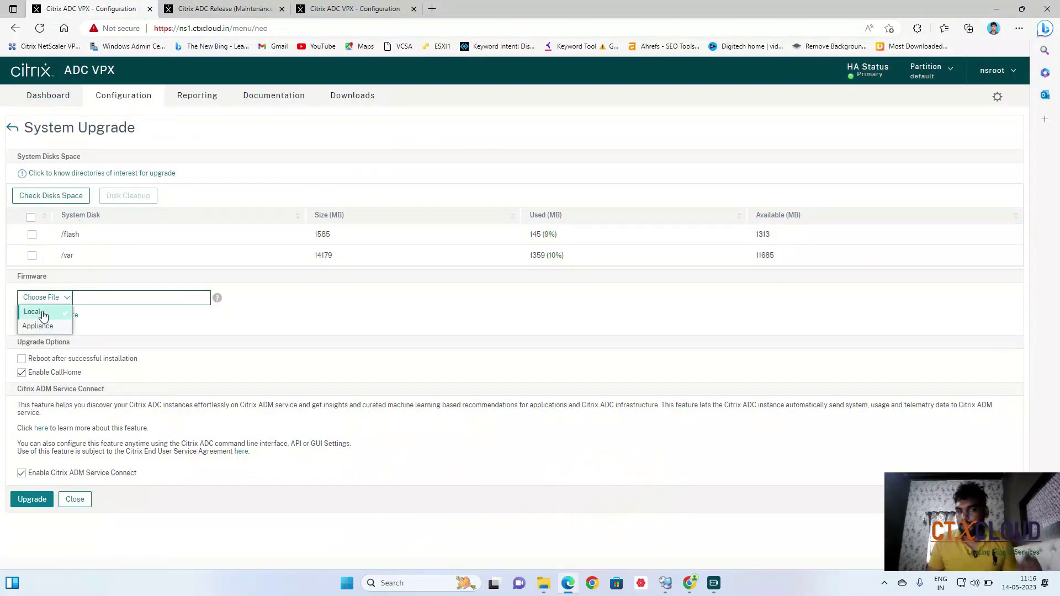
click(44, 313)
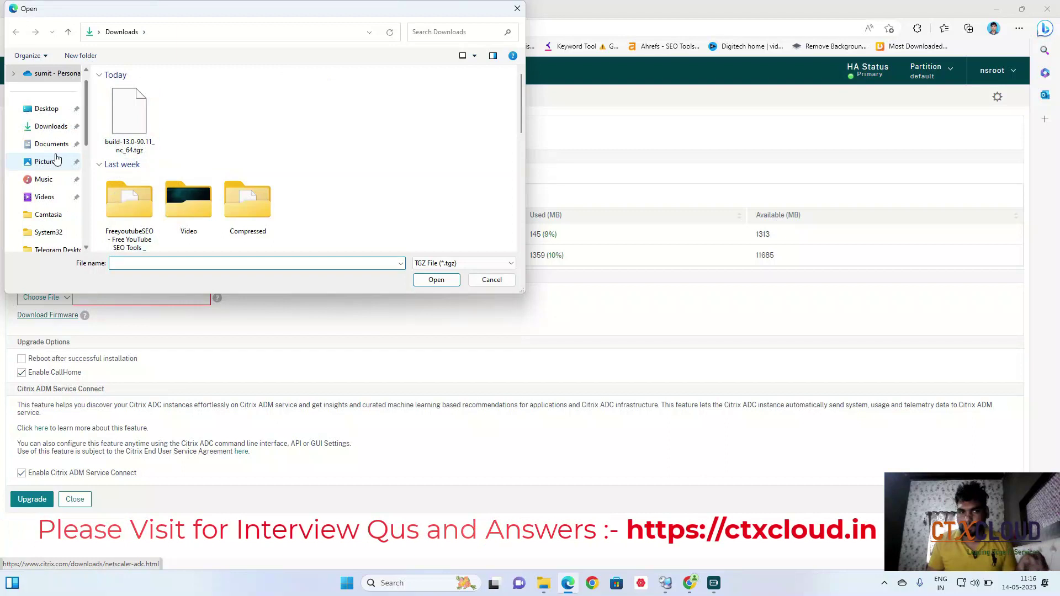
click(61, 127)
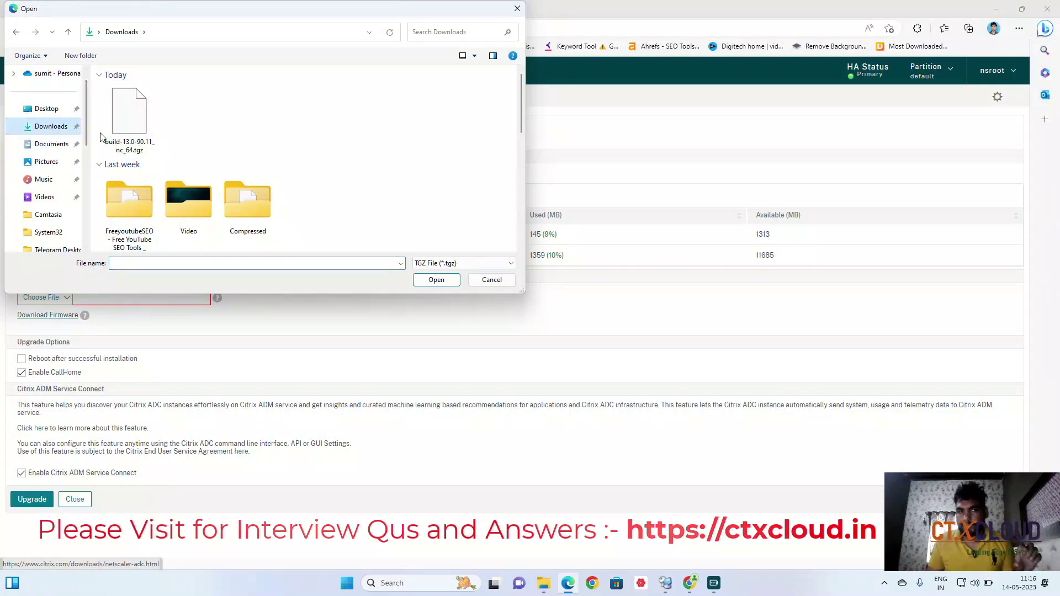
click(138, 138)
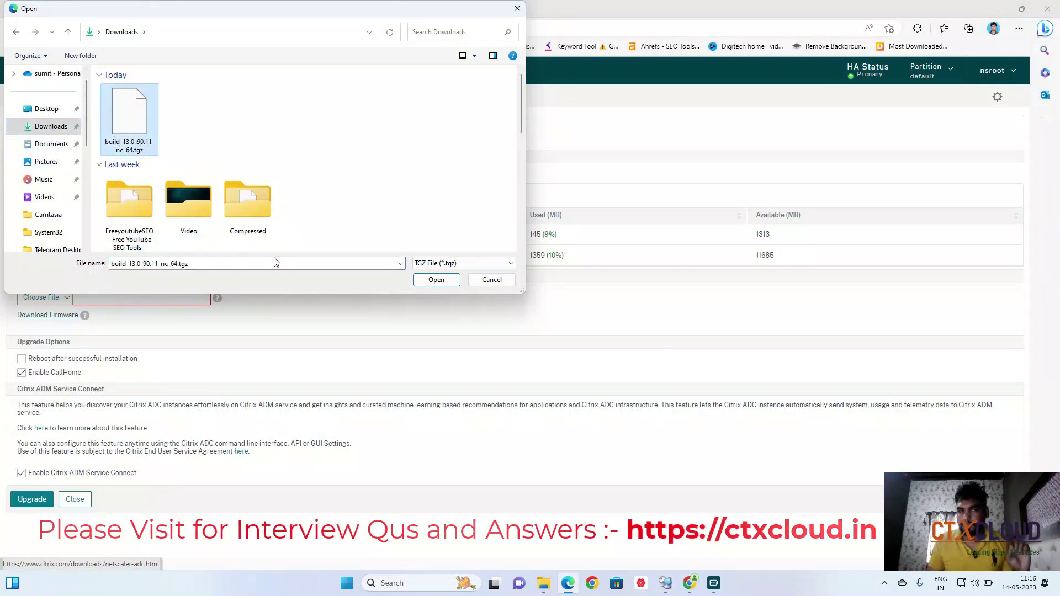
click(439, 281)
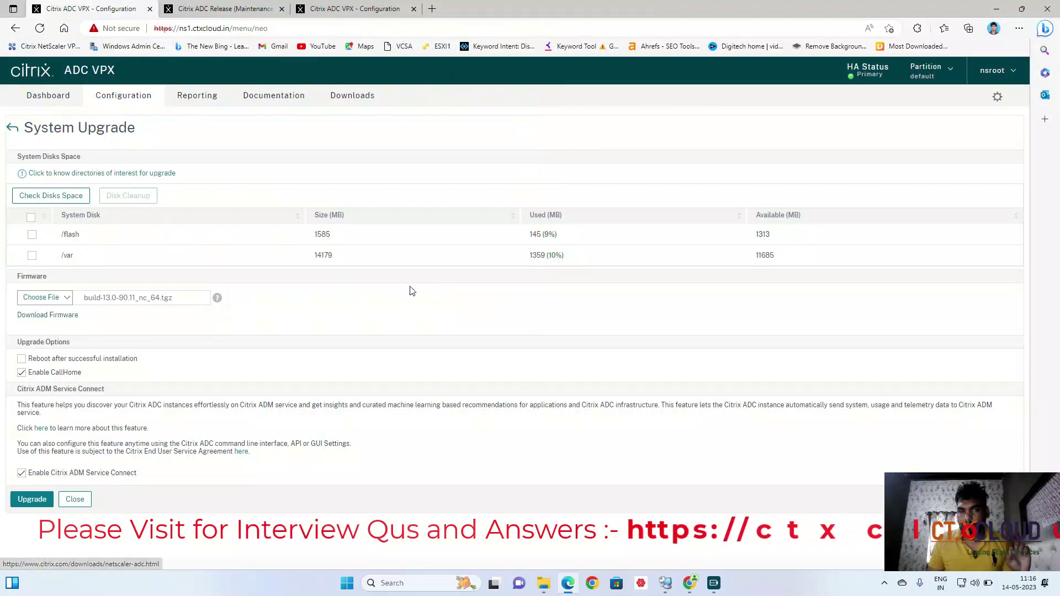
click(32, 500)
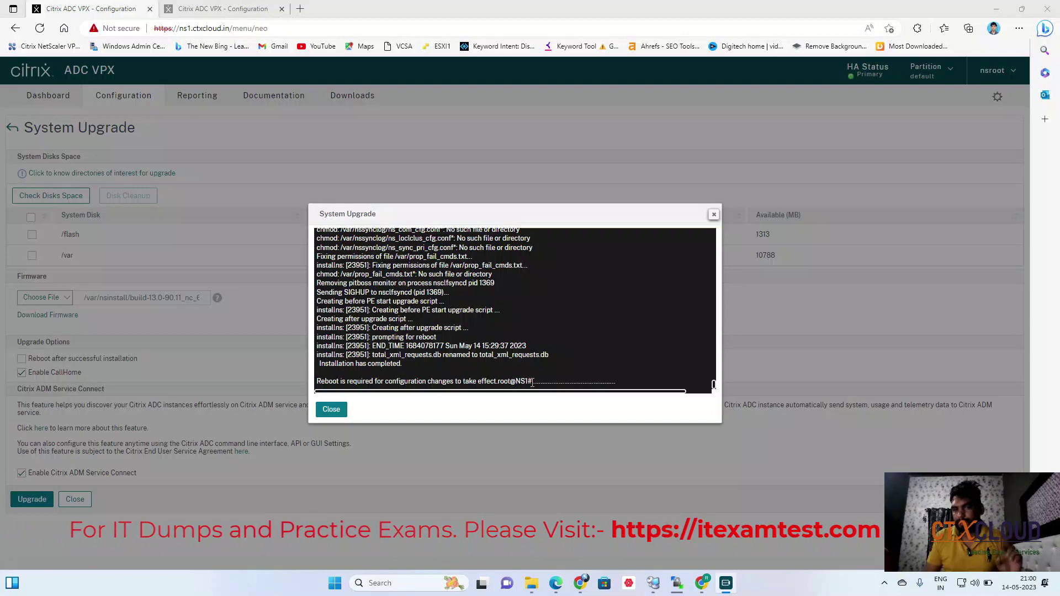
Close the completed 13.0-90.11 installation log on NS1.
click(331, 409)
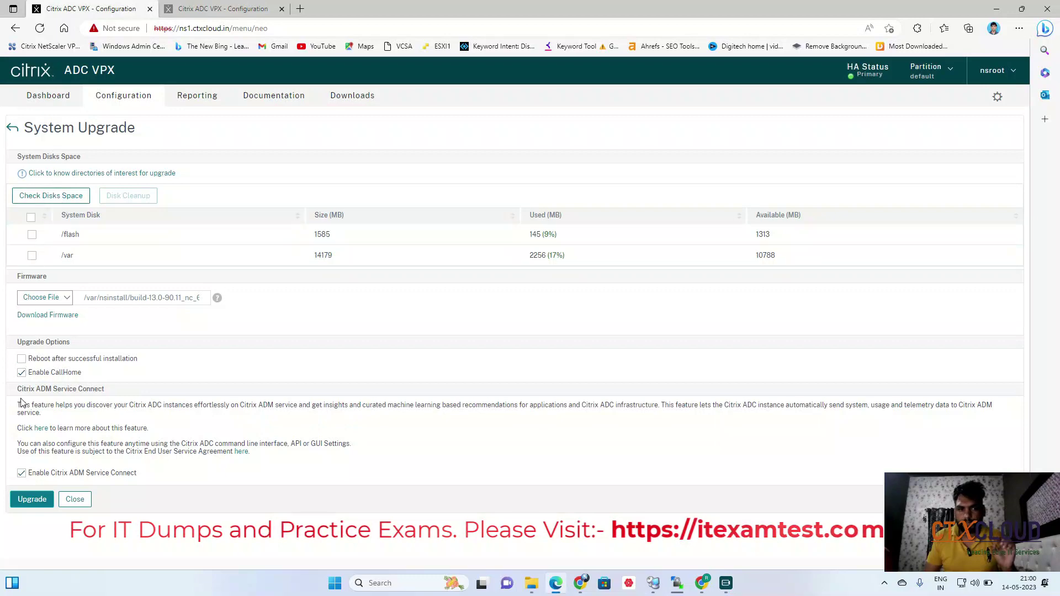
Reboot NS1 from Configuration > System with Save configuration kept checked.
click(50, 98)
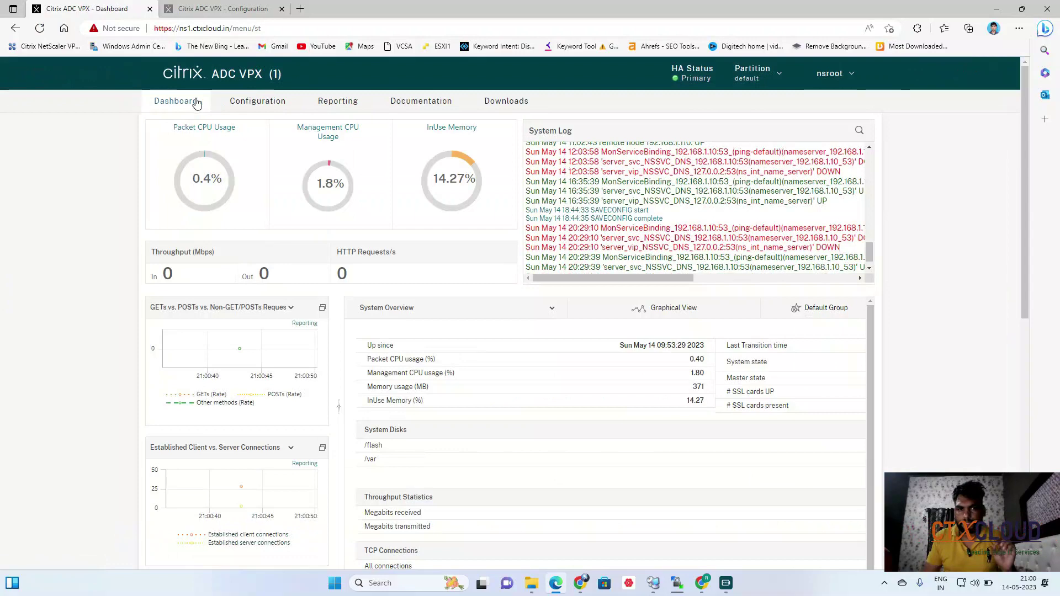
click(273, 103)
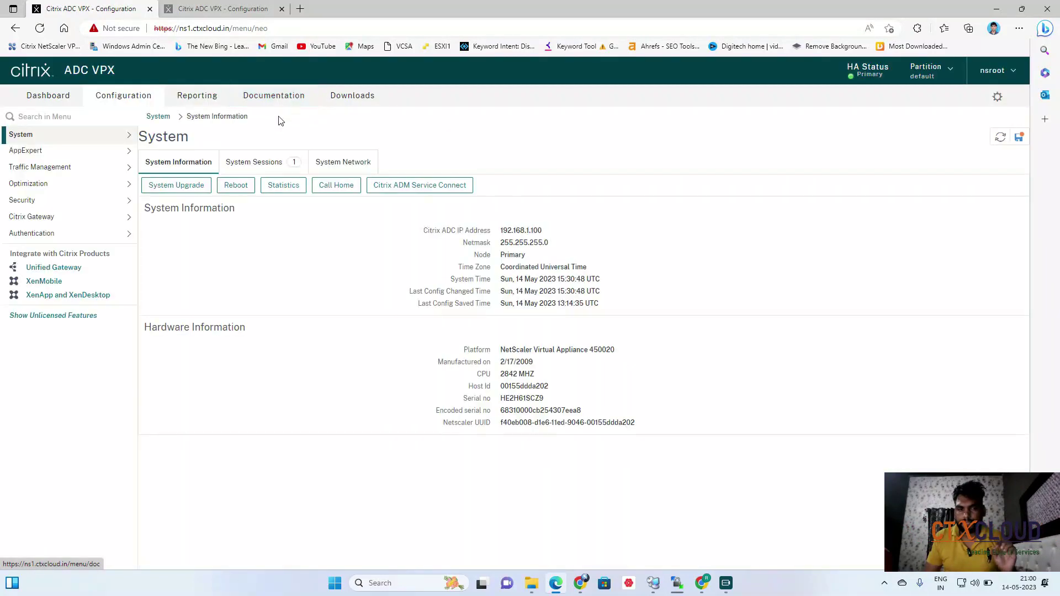
click(236, 188)
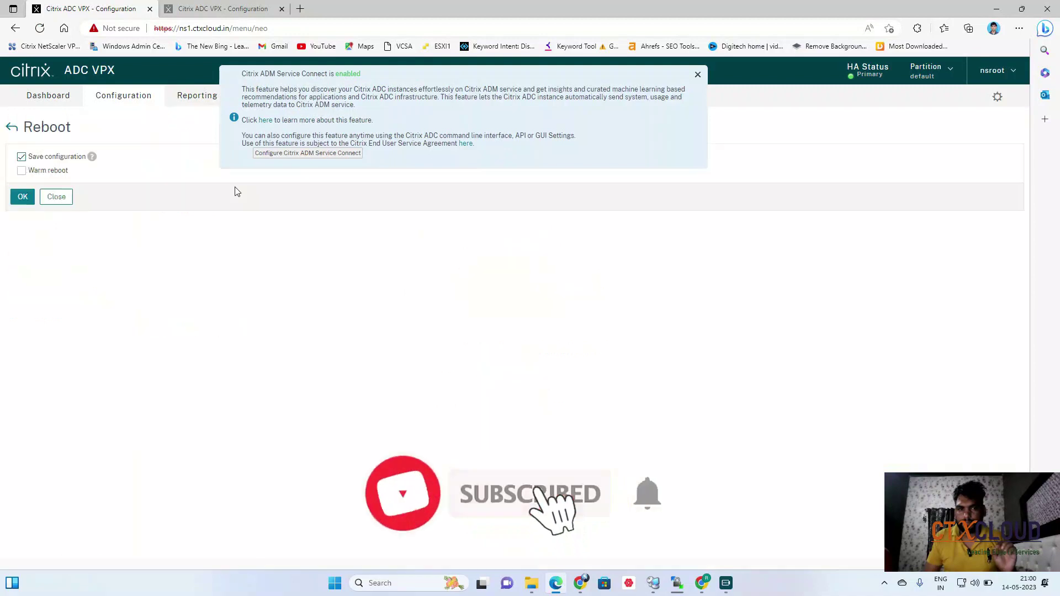
click(23, 198)
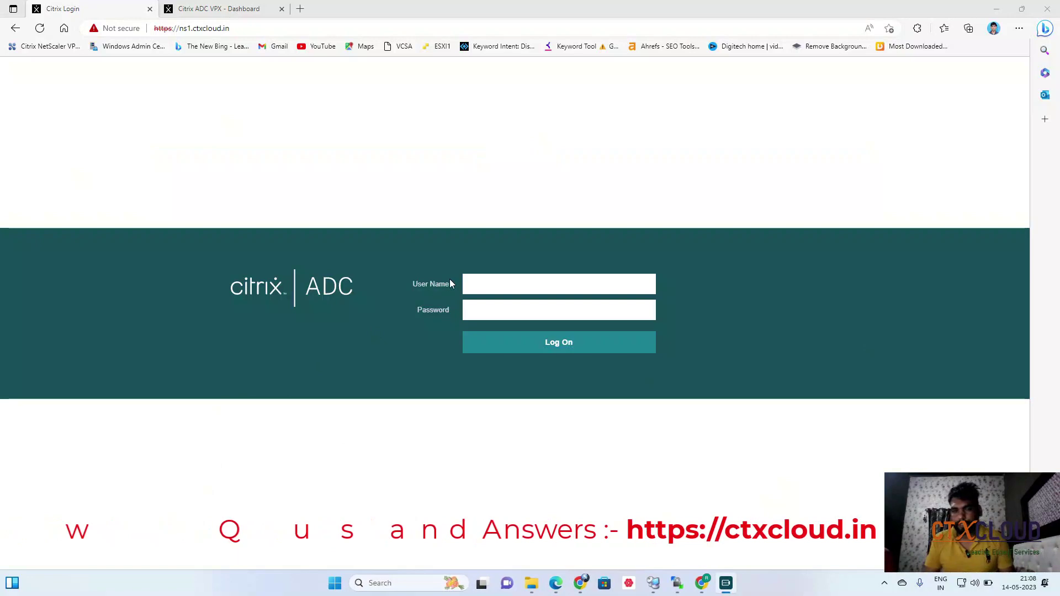
Log back in to the rebooted NS1 with the admin credentials.
click(504, 282)
text(nsr)
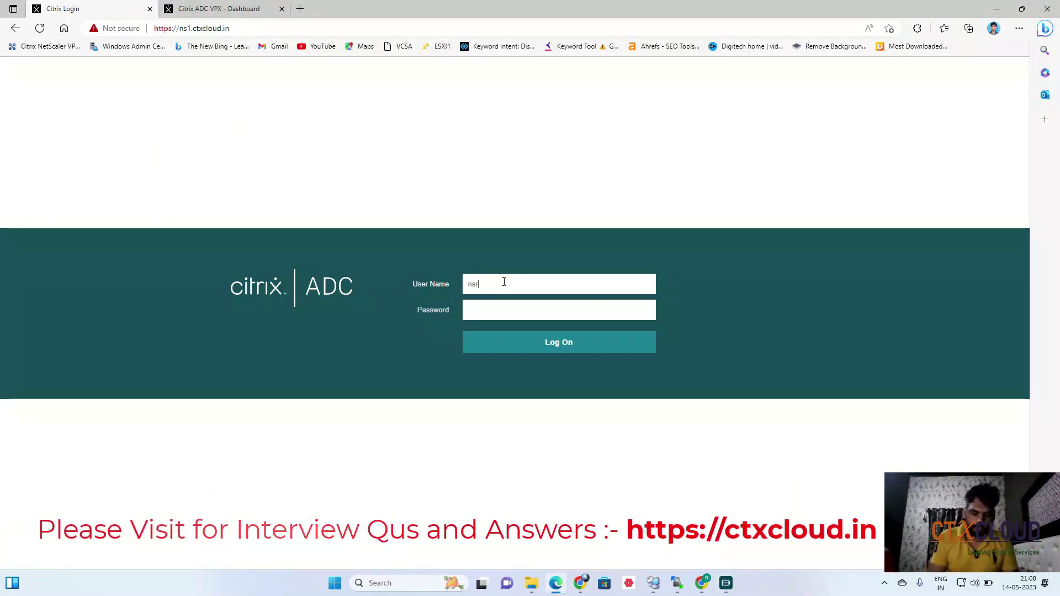
text(*******)
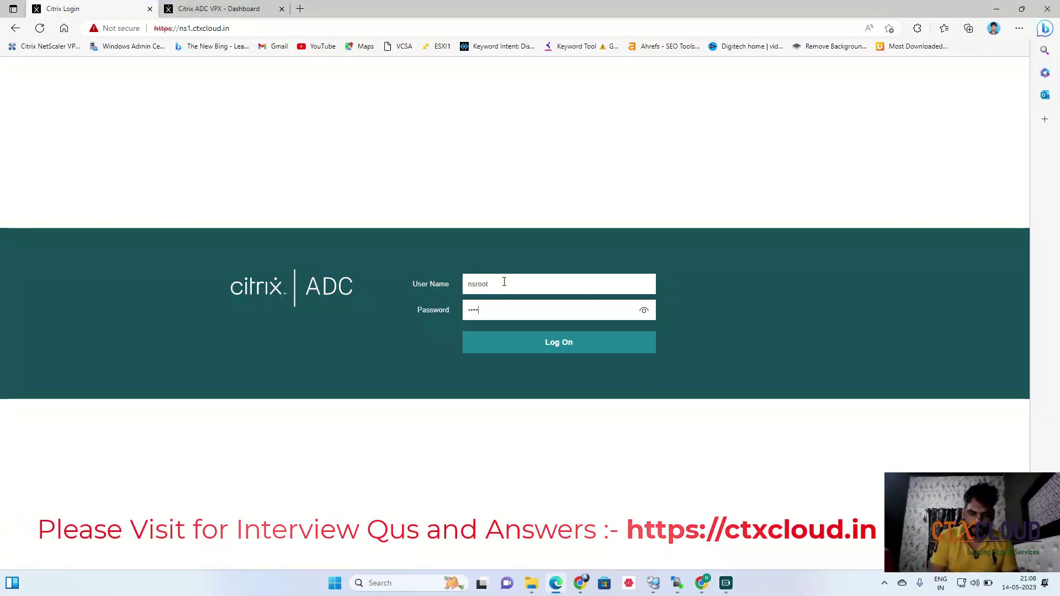
text(*****)
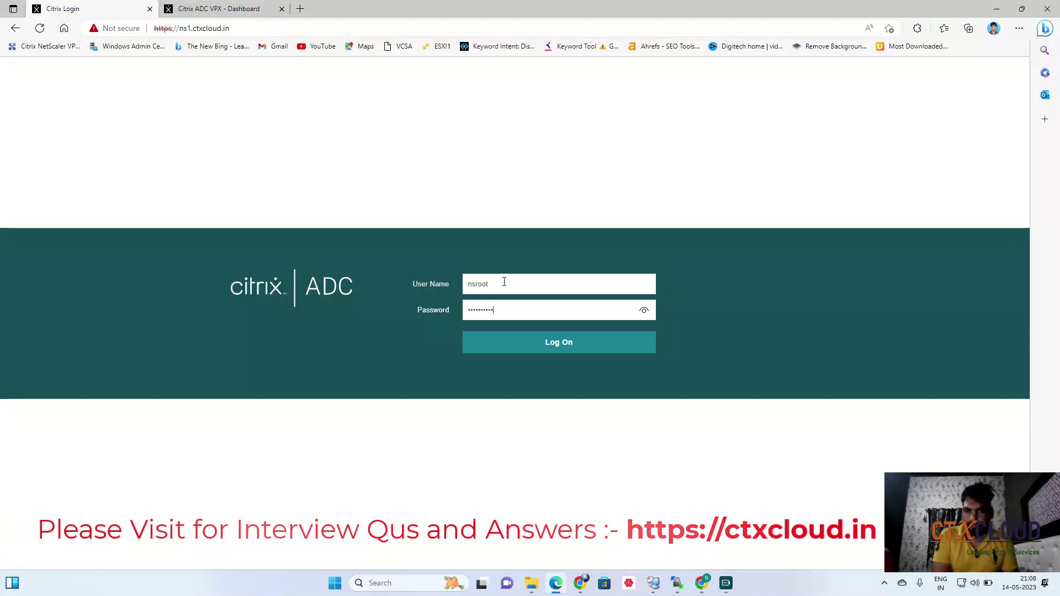
key(Return)
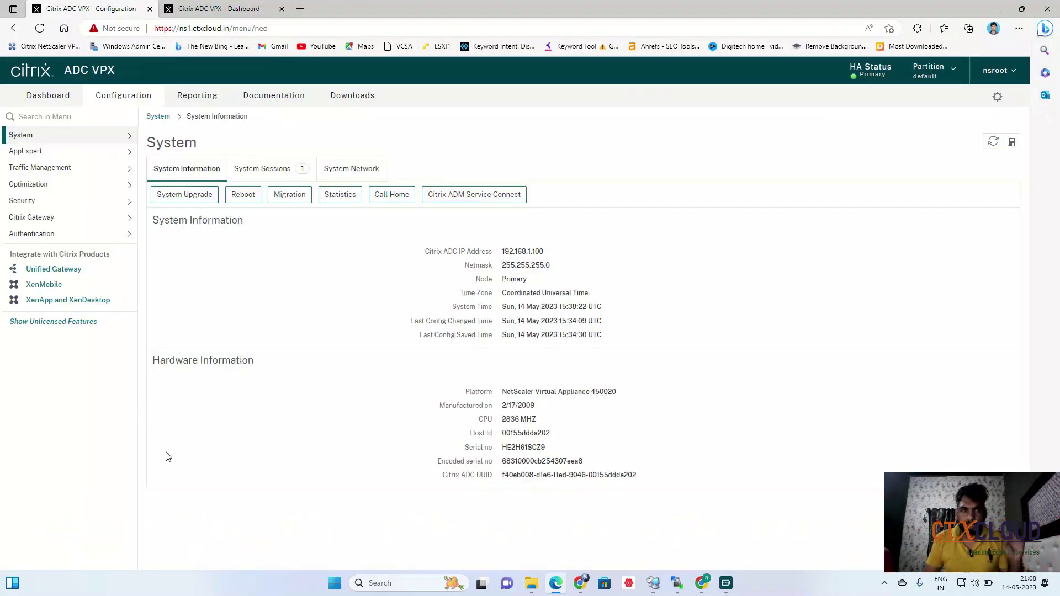
Confirm the three load-balancing servers and RBG-VIP virtual server remain, ending on Traffic Management.
click(54, 171)
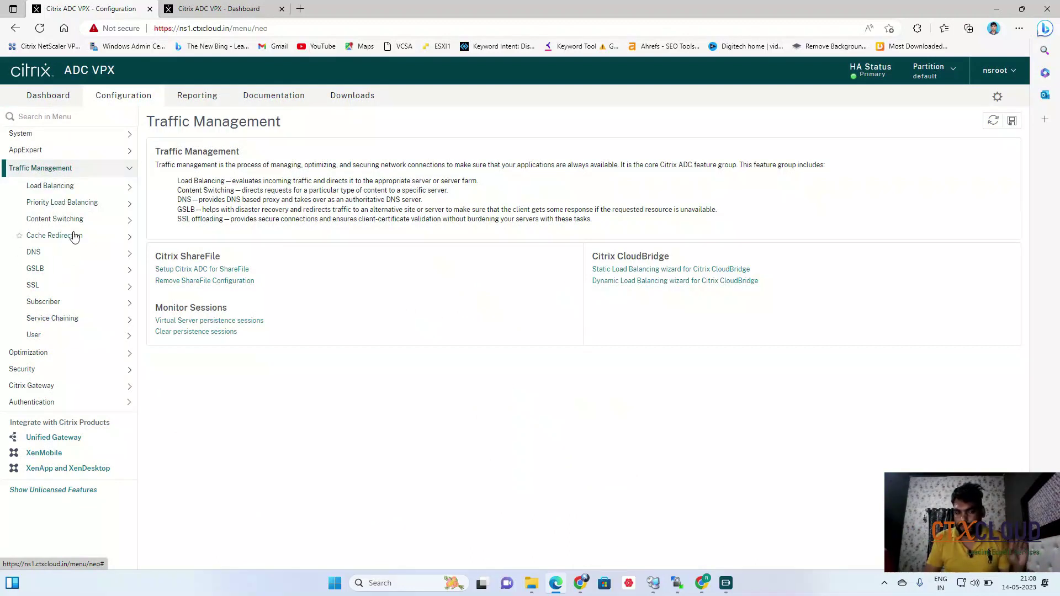
click(73, 188)
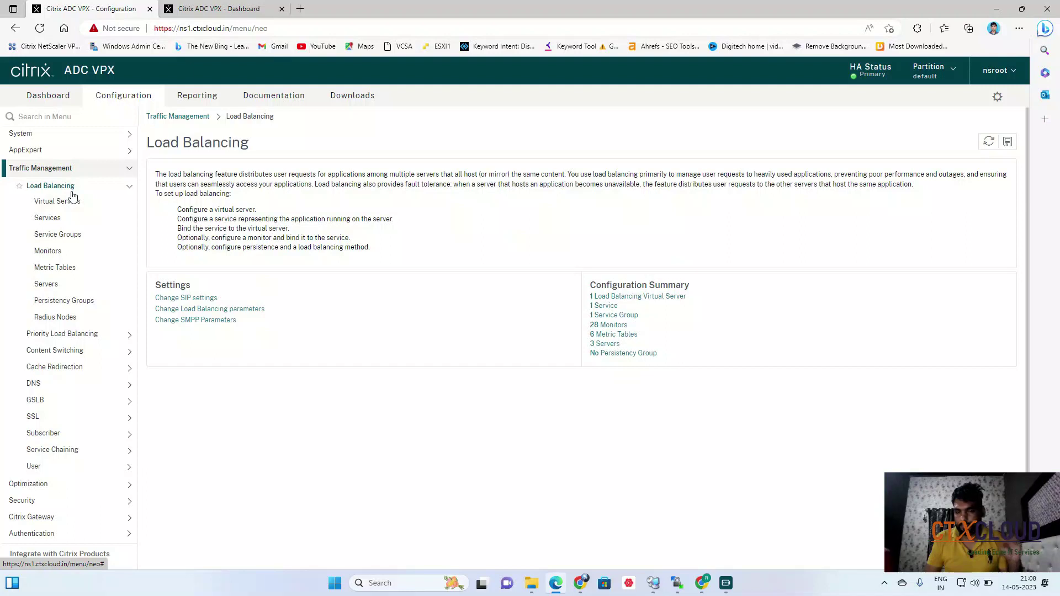
click(46, 284)
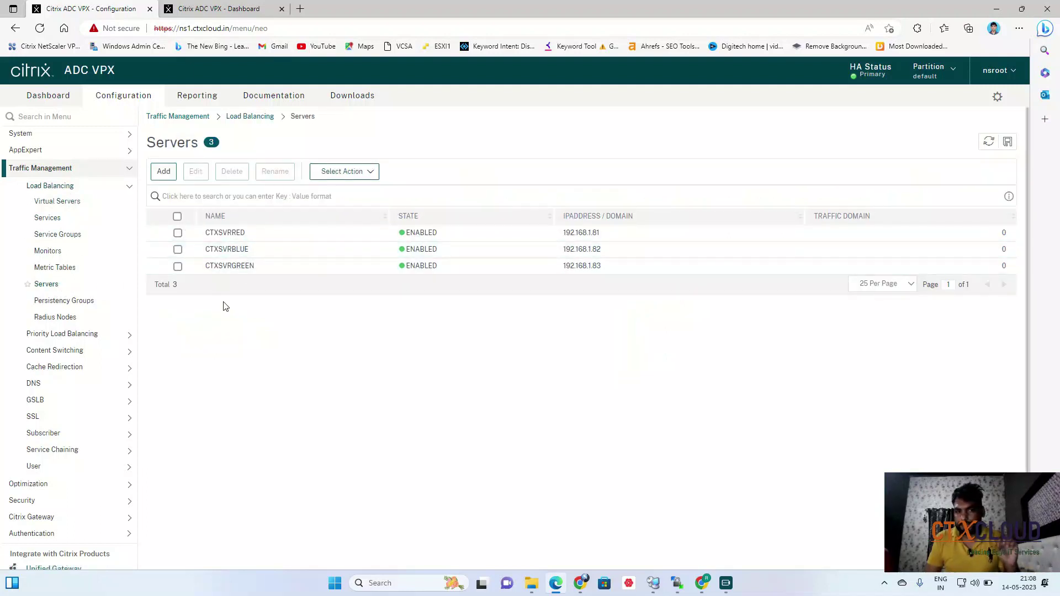
click(51, 204)
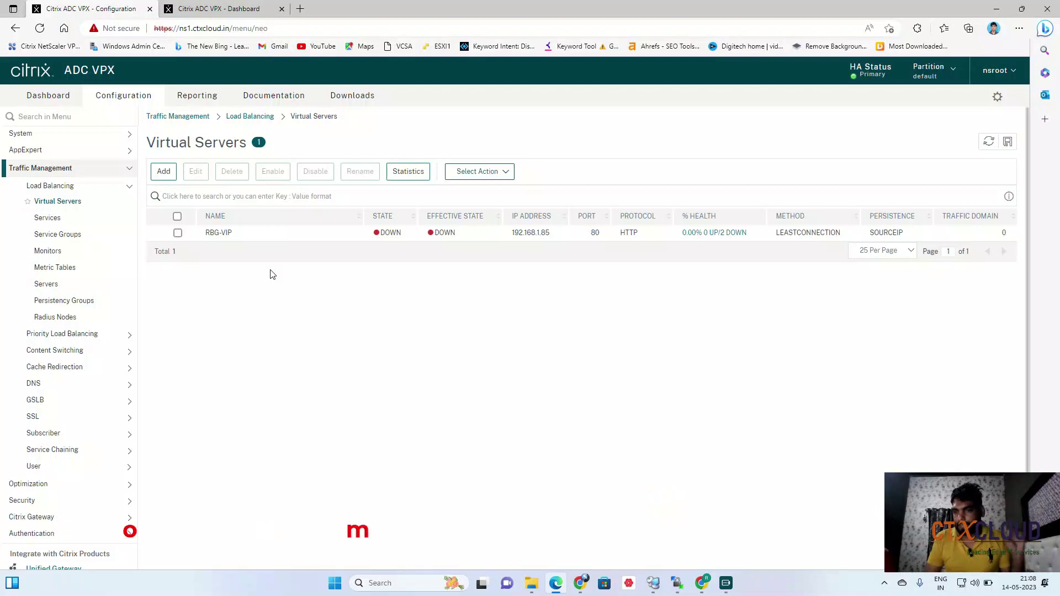
click(55, 171)
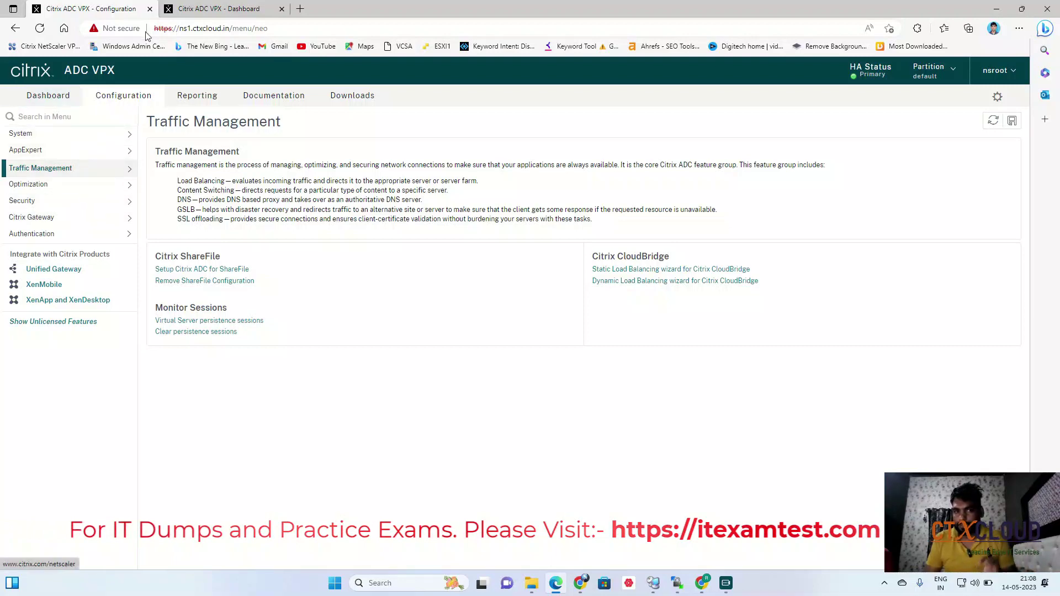
Compare releases (NS2 on NS13.0 Build 90.7, NS1 on 90.11), then open NS1's System > High Availability.
click(218, 8)
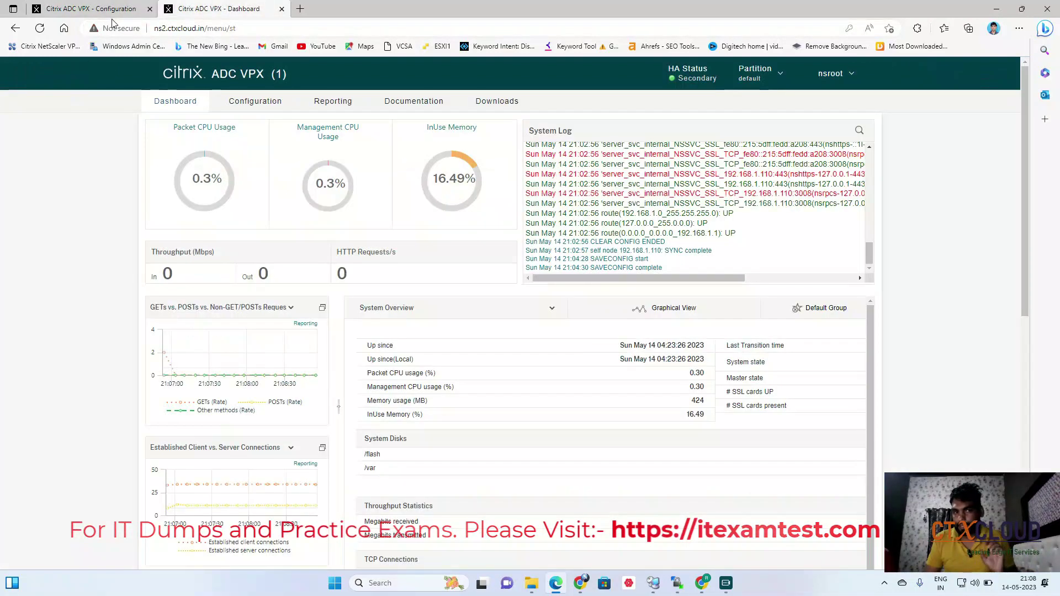
click(852, 73)
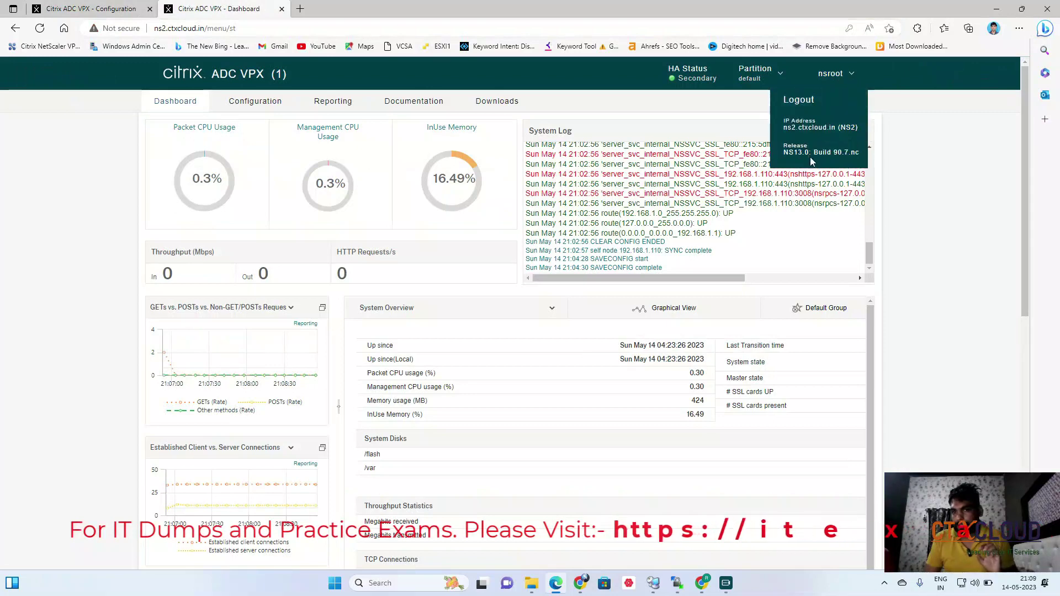
click(97, 10)
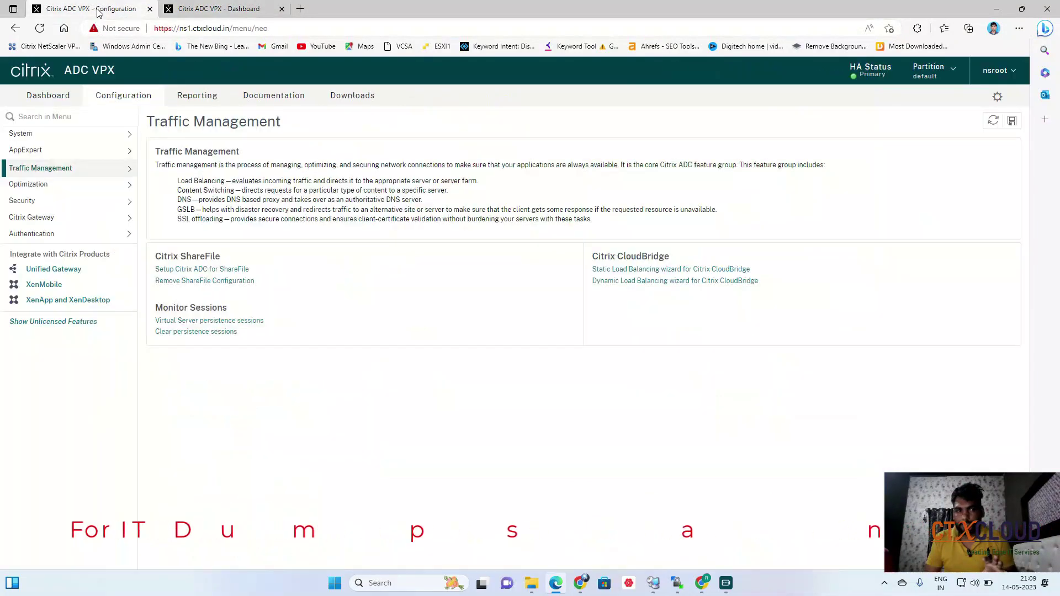
click(1006, 77)
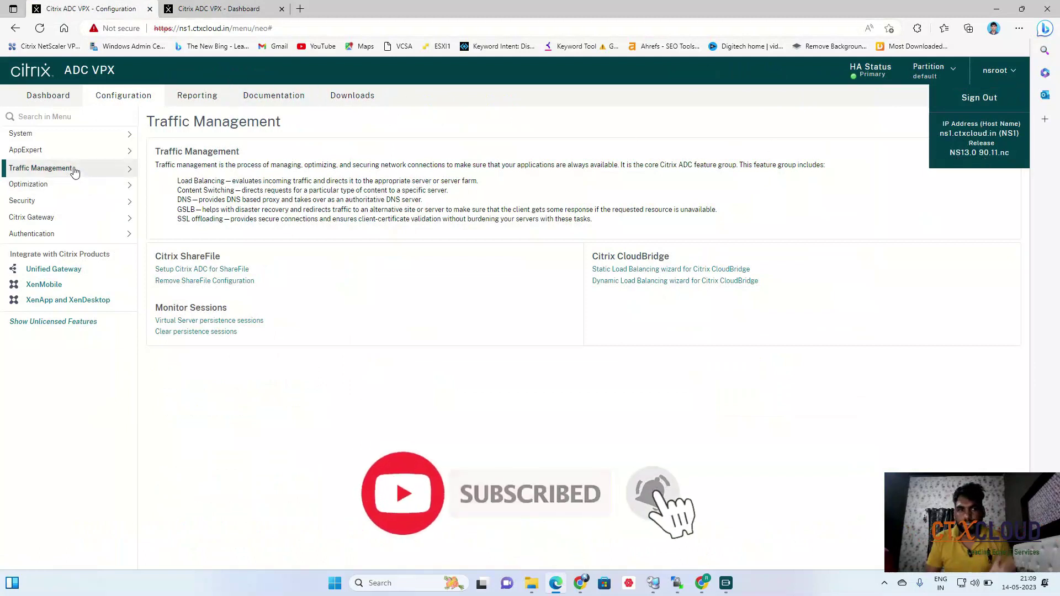
click(66, 134)
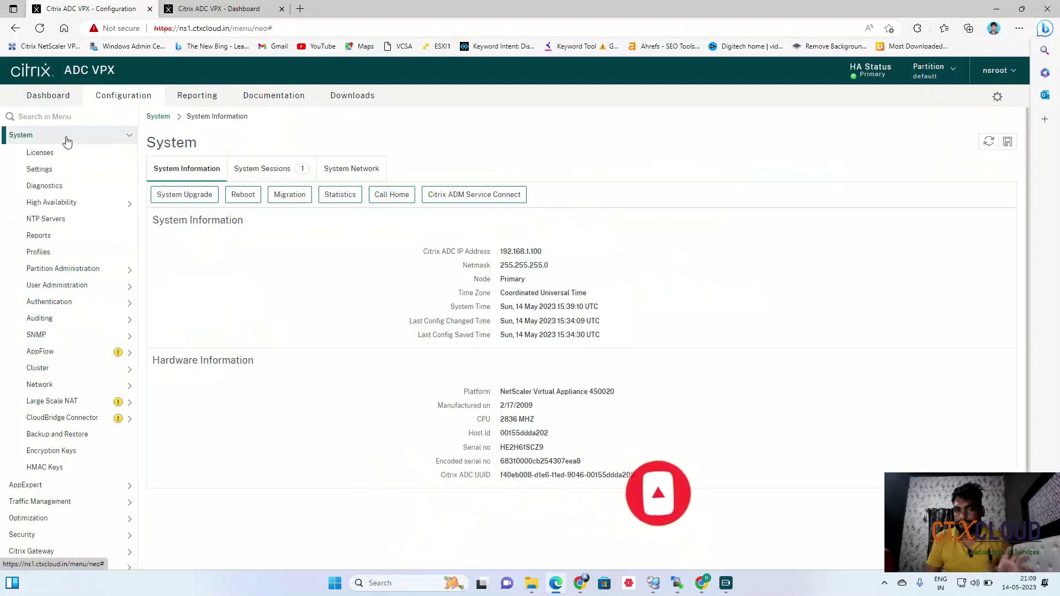
click(52, 203)
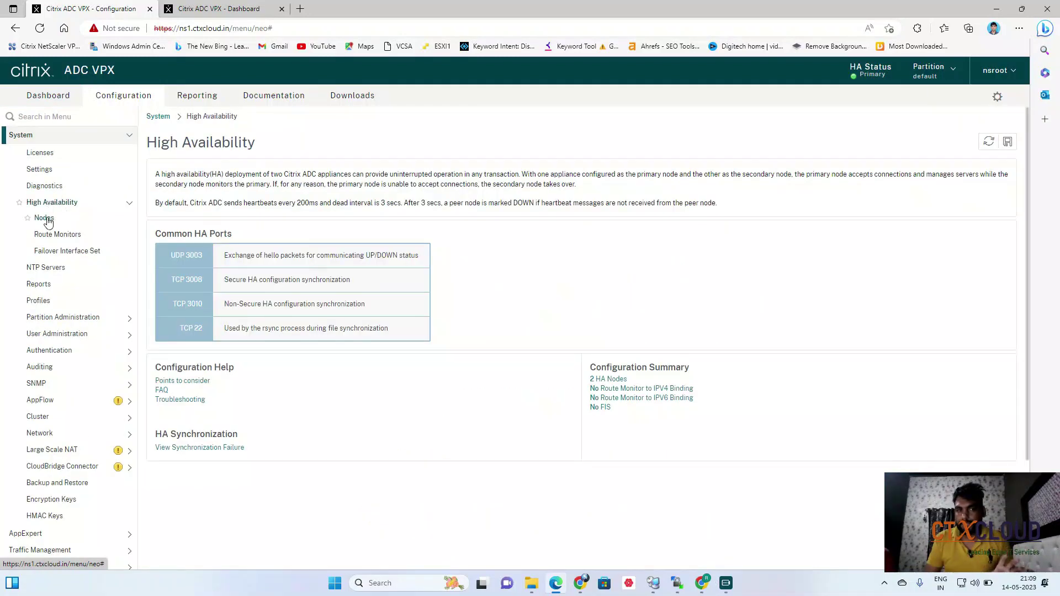
List NS1's HA nodes (NS1 primary UP, 192.168.1.110 STAYSECONDARY), then switch to NS2.
click(44, 218)
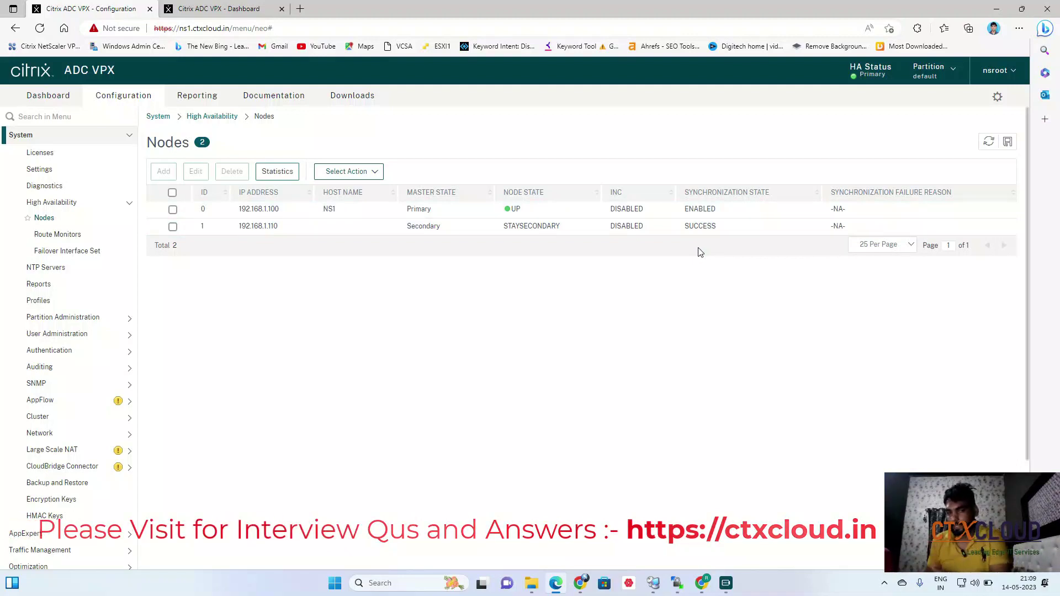
click(221, 8)
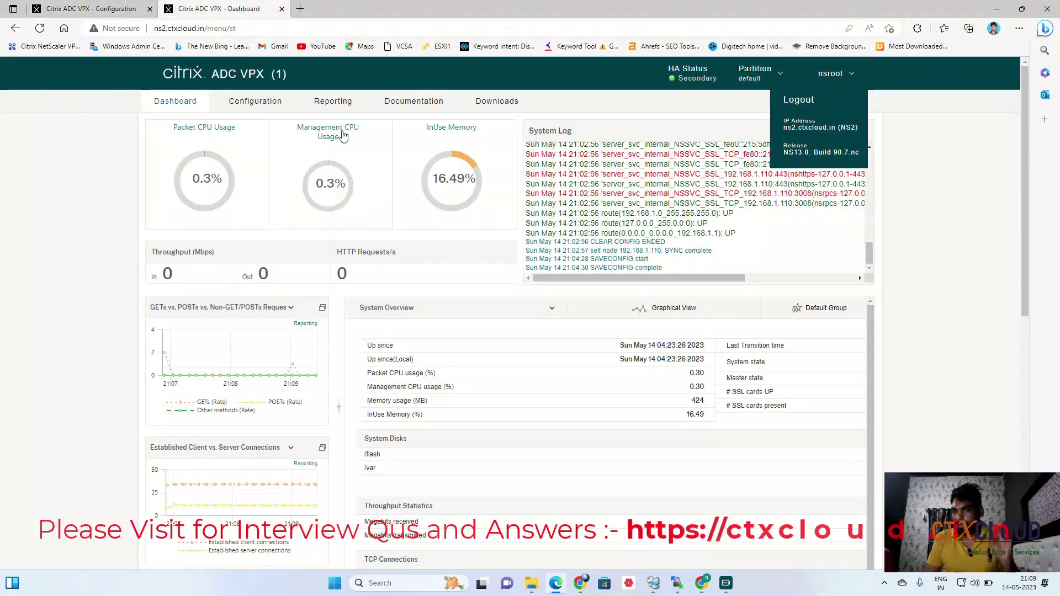
On secondary NS2, confirm RBG-VIP and the three servers synced, ending on System Information.
click(263, 104)
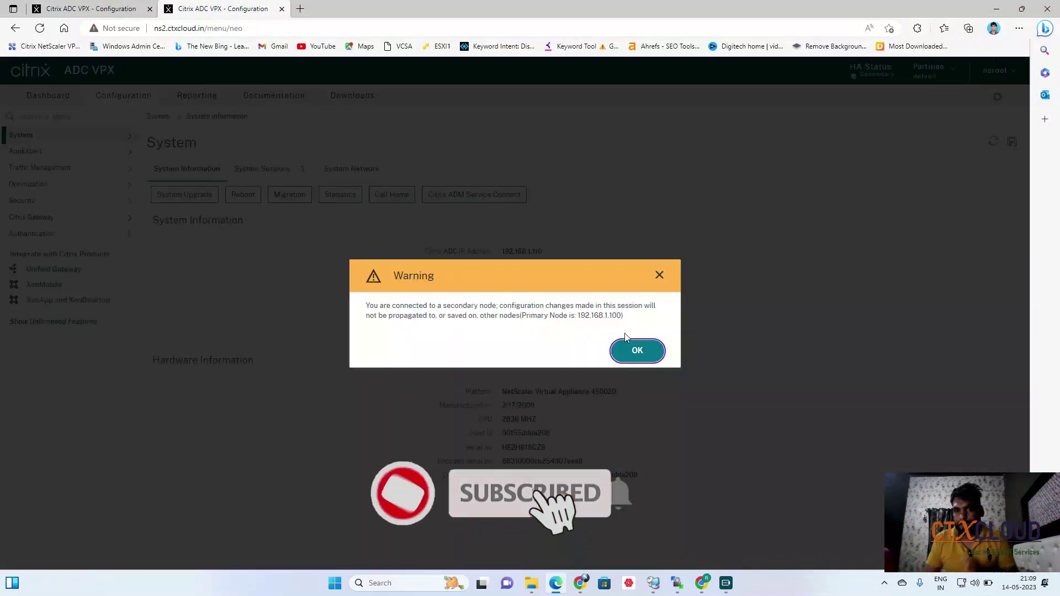
click(629, 350)
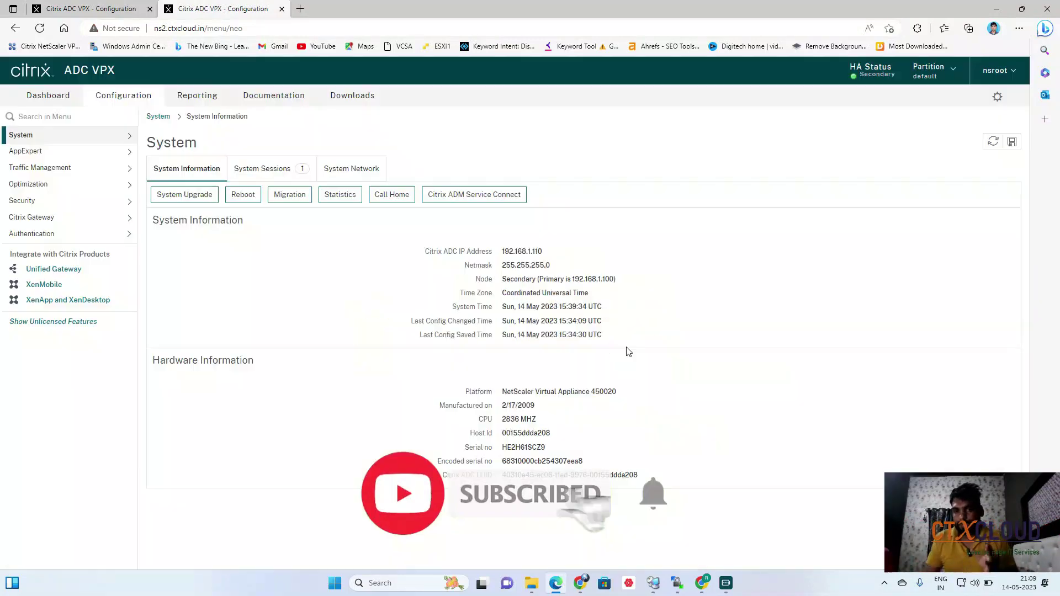
click(65, 168)
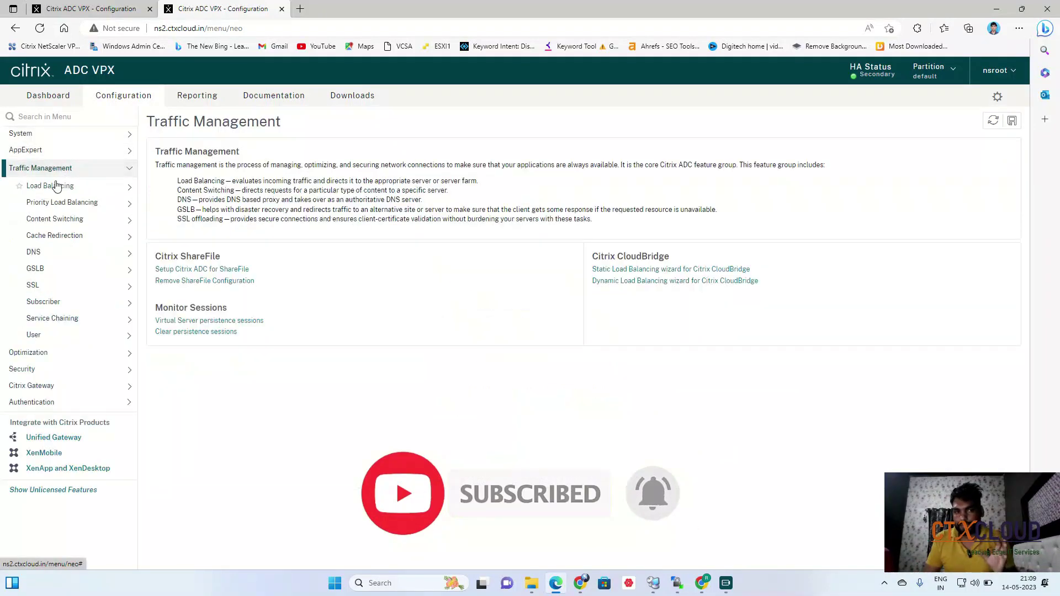
click(57, 185)
click(60, 203)
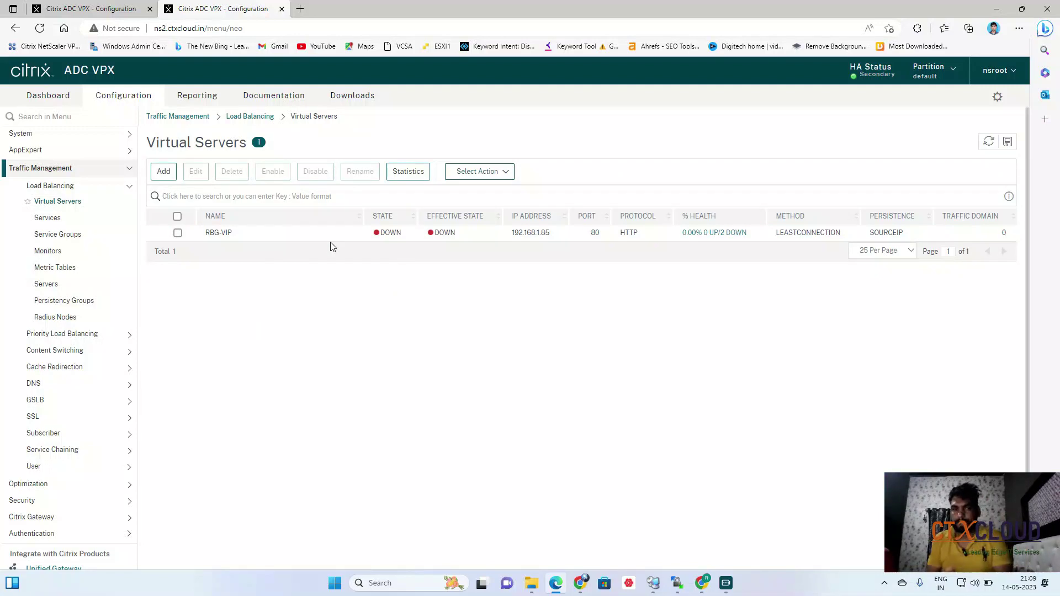
click(46, 285)
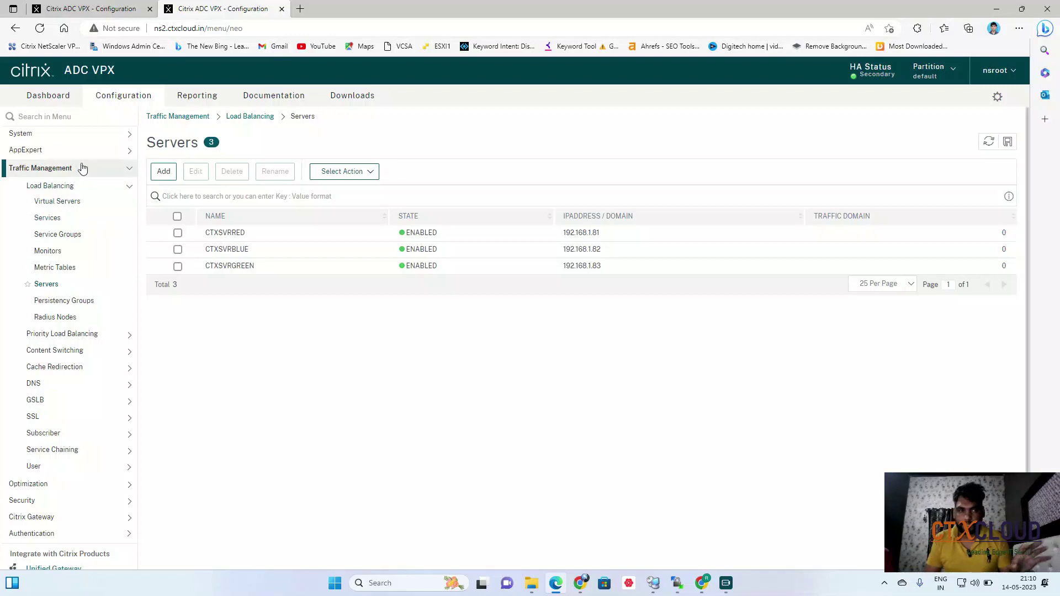
click(71, 135)
click(69, 138)
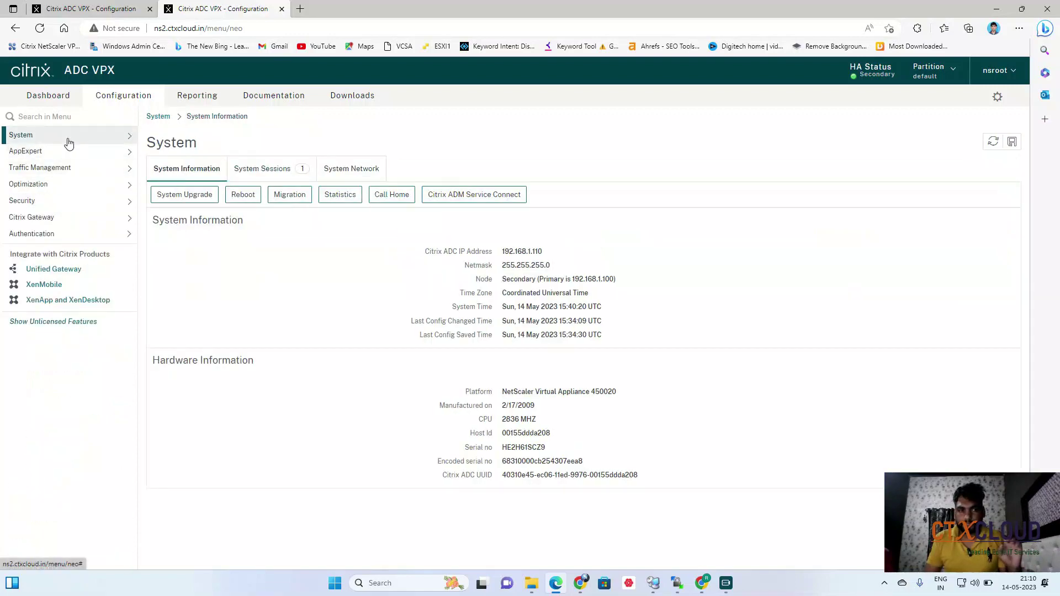
Edit HA node NS2 (192.168.1.110), set its High Availability Status to ENABLED, and return to ns1.
click(69, 141)
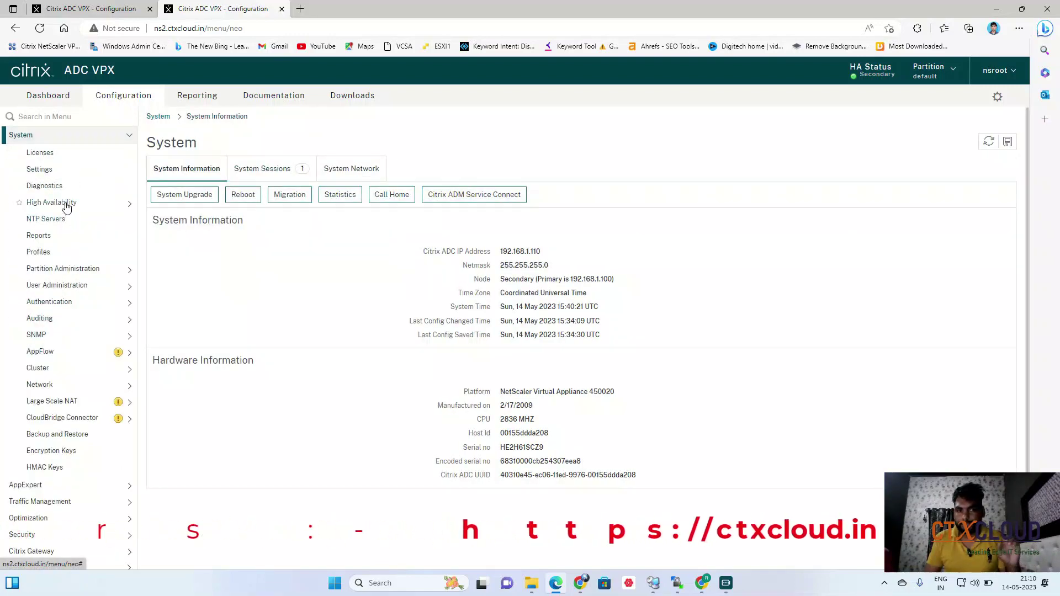
click(62, 204)
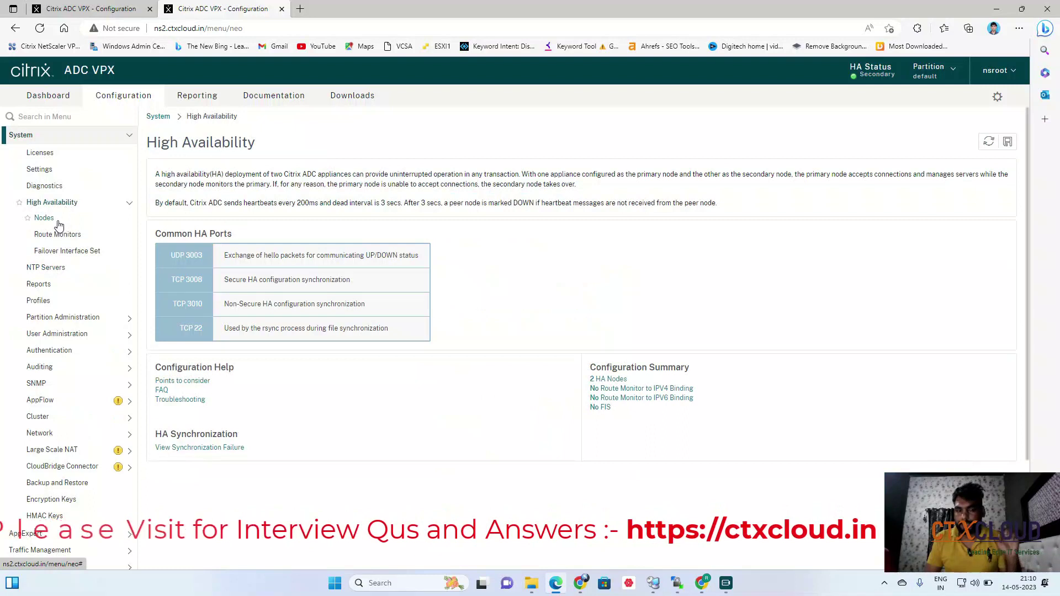
click(52, 219)
click(173, 210)
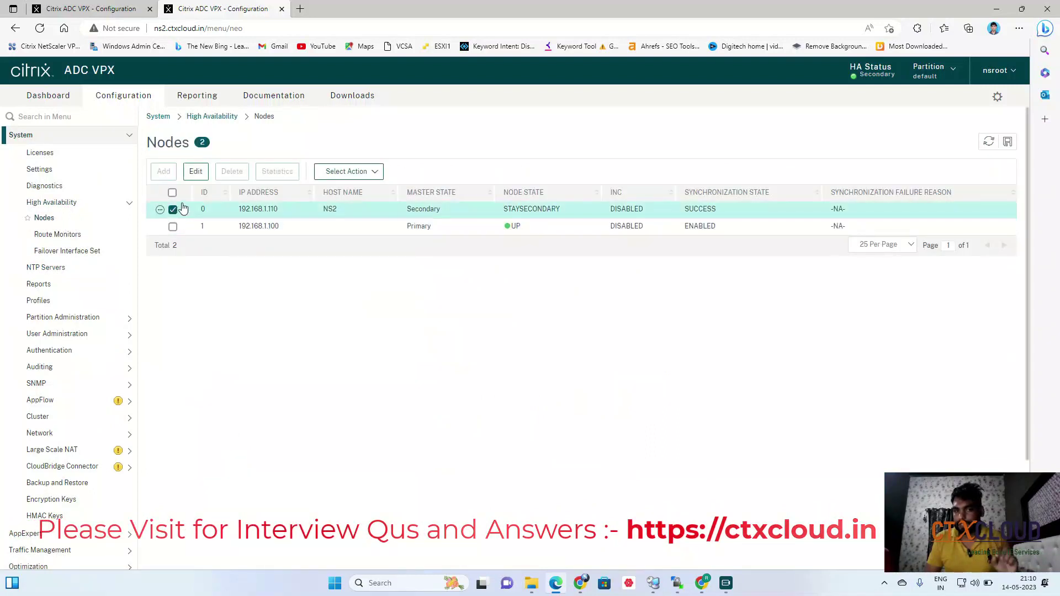
click(196, 173)
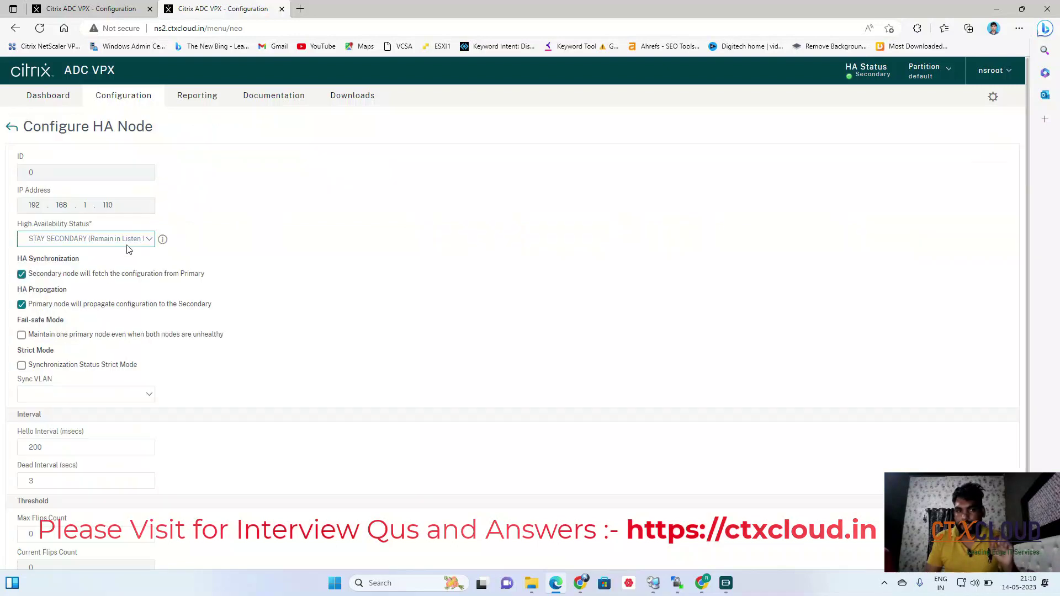
click(97, 239)
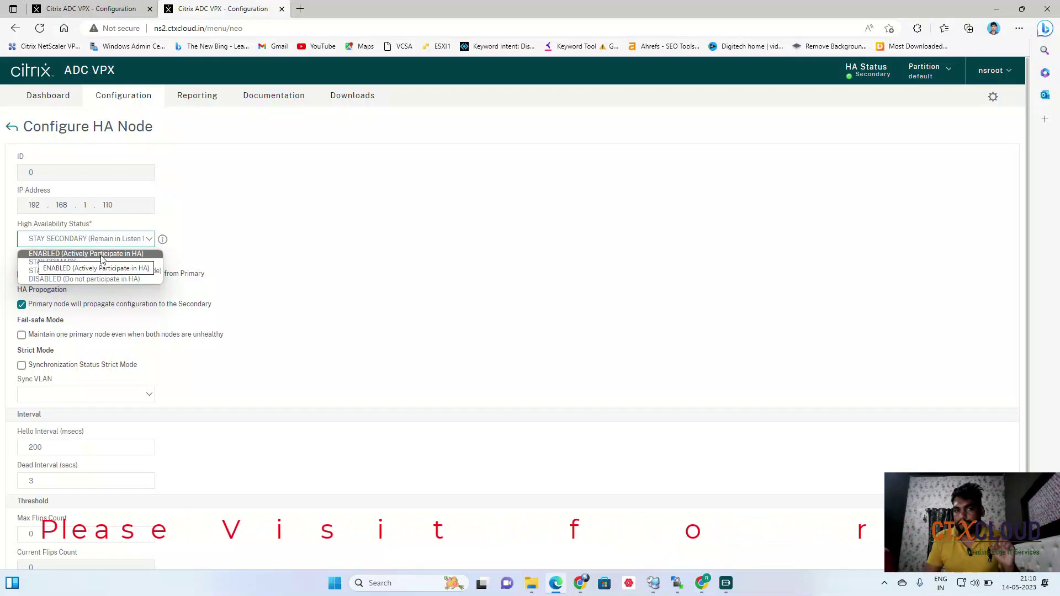
click(102, 254)
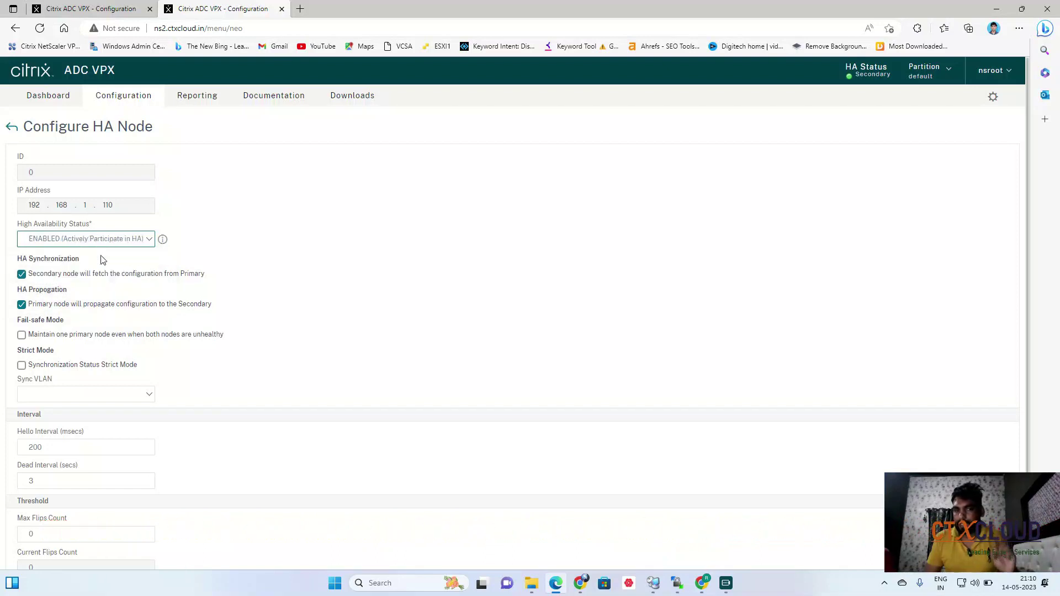
scroll(293, 254, down, 2)
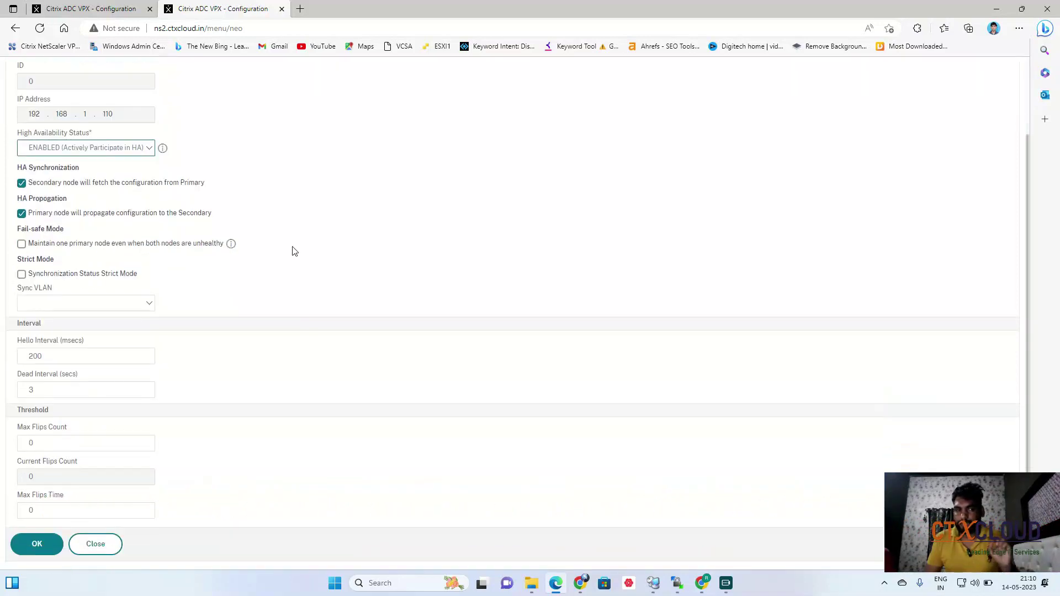
click(41, 549)
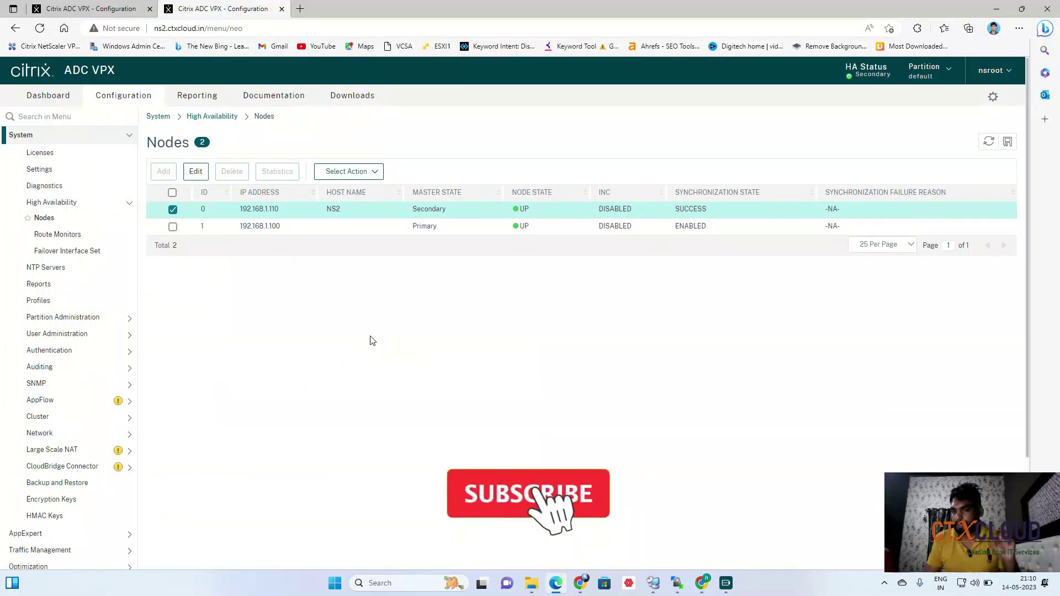
click(88, 12)
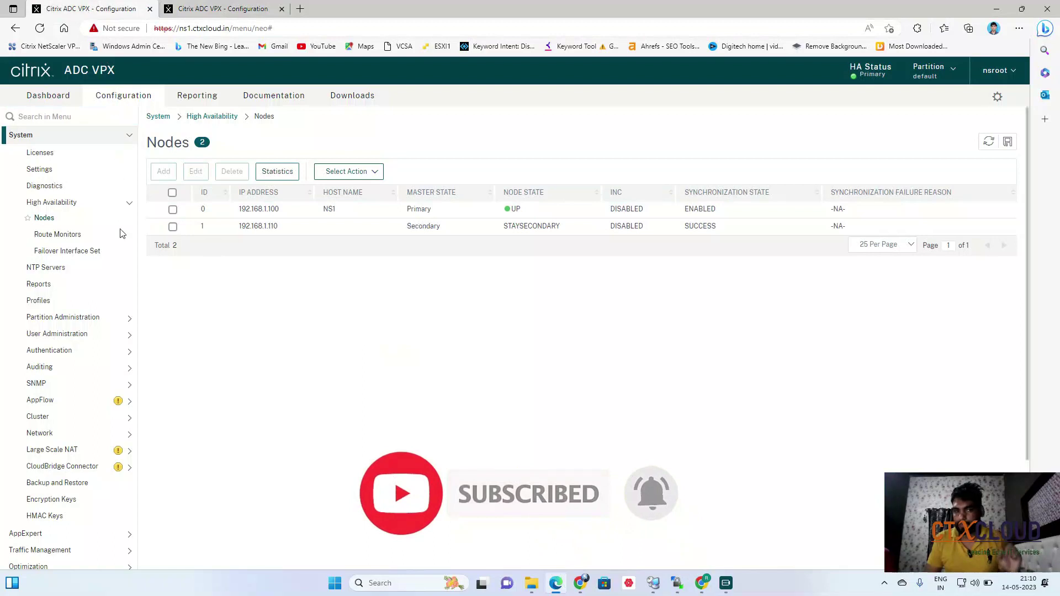
Re-save NS1 node 192.168.1.100 as ENABLED, then refresh the Nodes list to show both nodes UP.
click(173, 209)
click(195, 171)
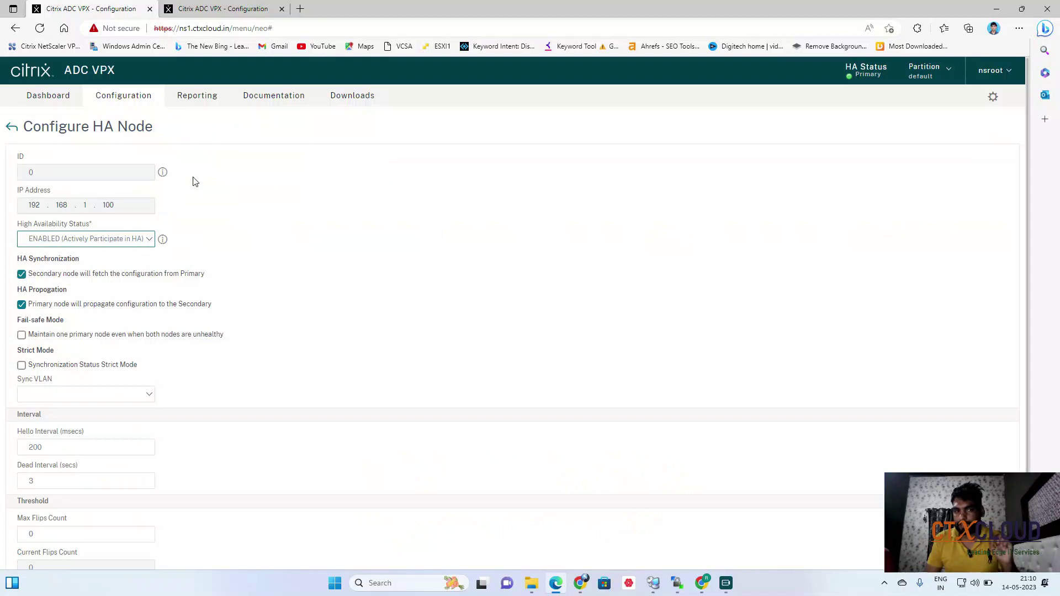
click(90, 245)
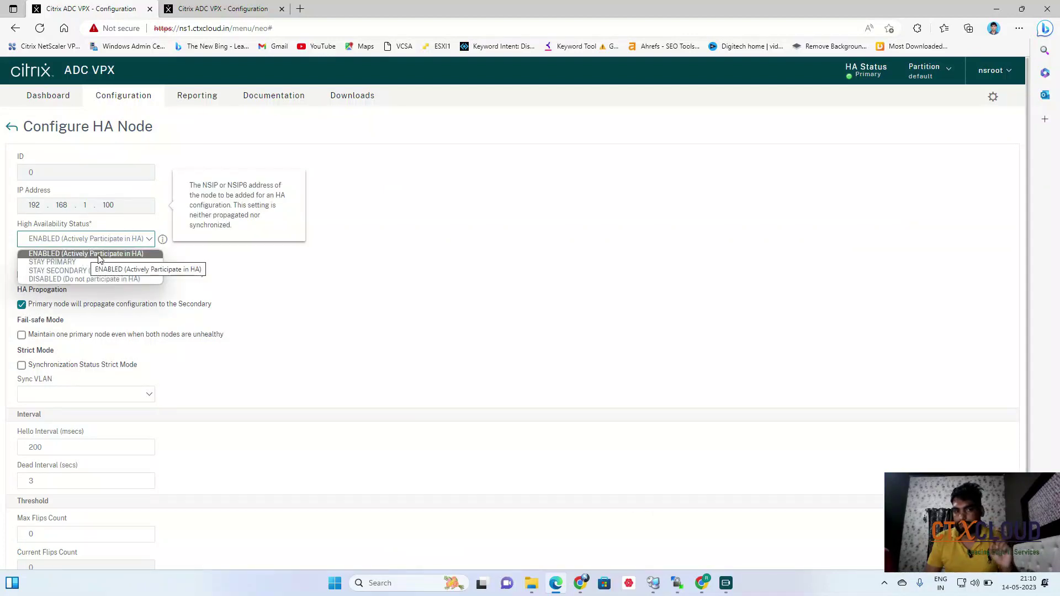
click(100, 254)
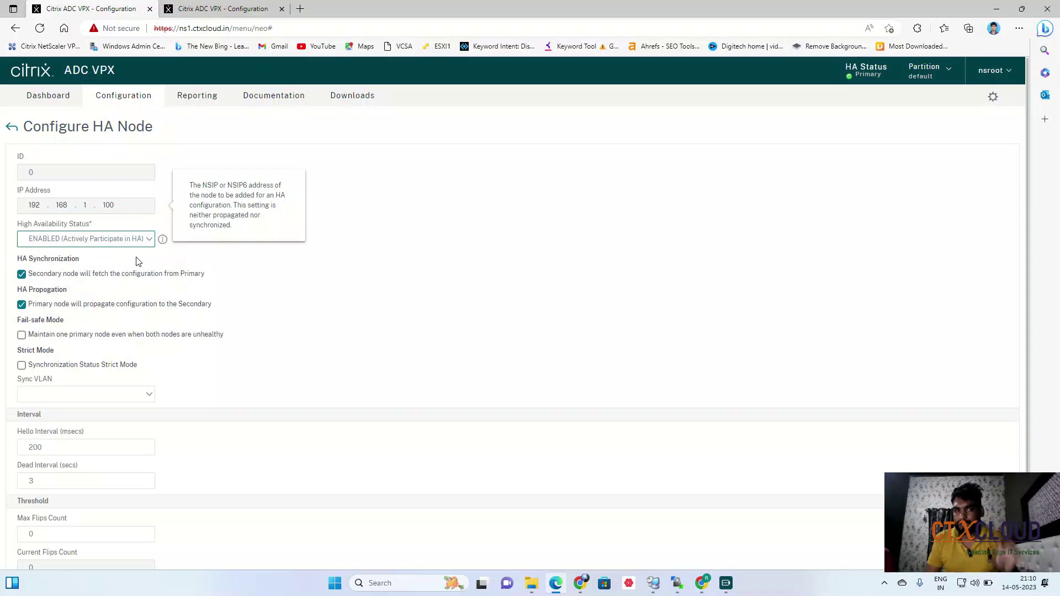
scroll(138, 478, down, 2)
click(36, 542)
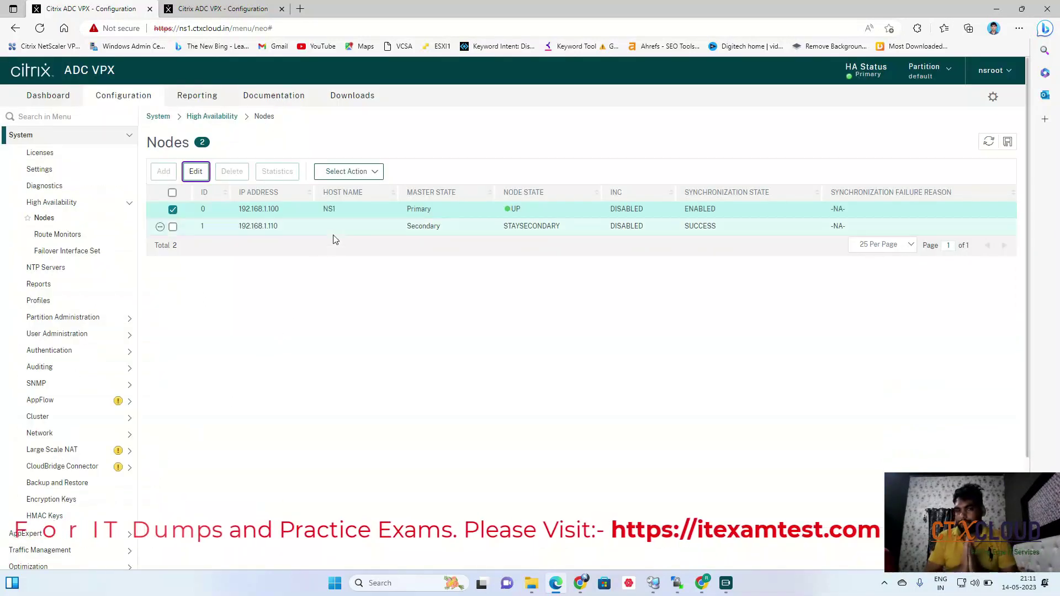
click(989, 142)
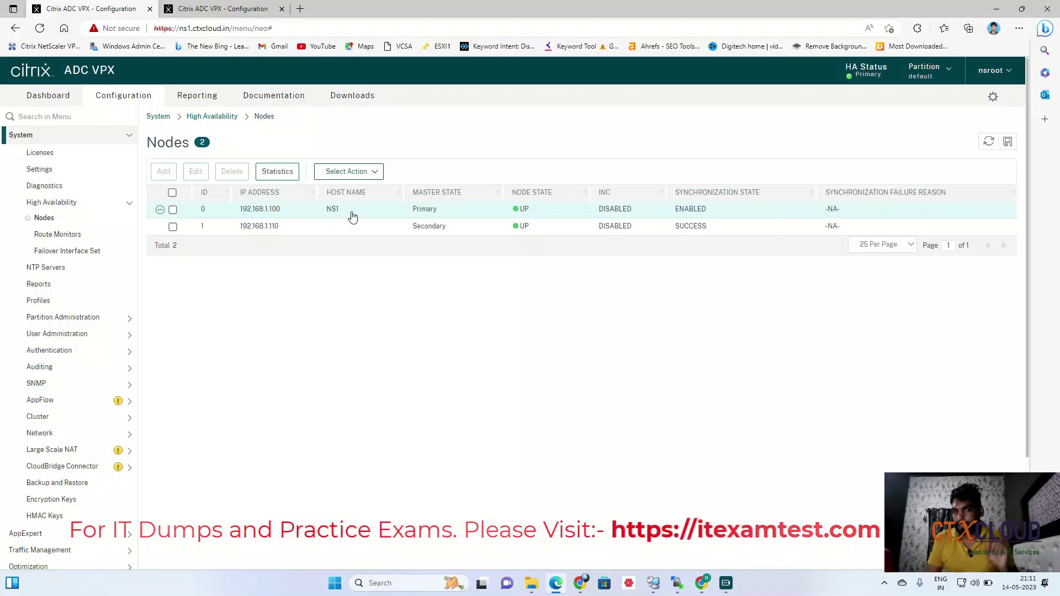
Force a failover on NS1 (192.168.1.100), then refresh until it shows as Secondary.
click(173, 210)
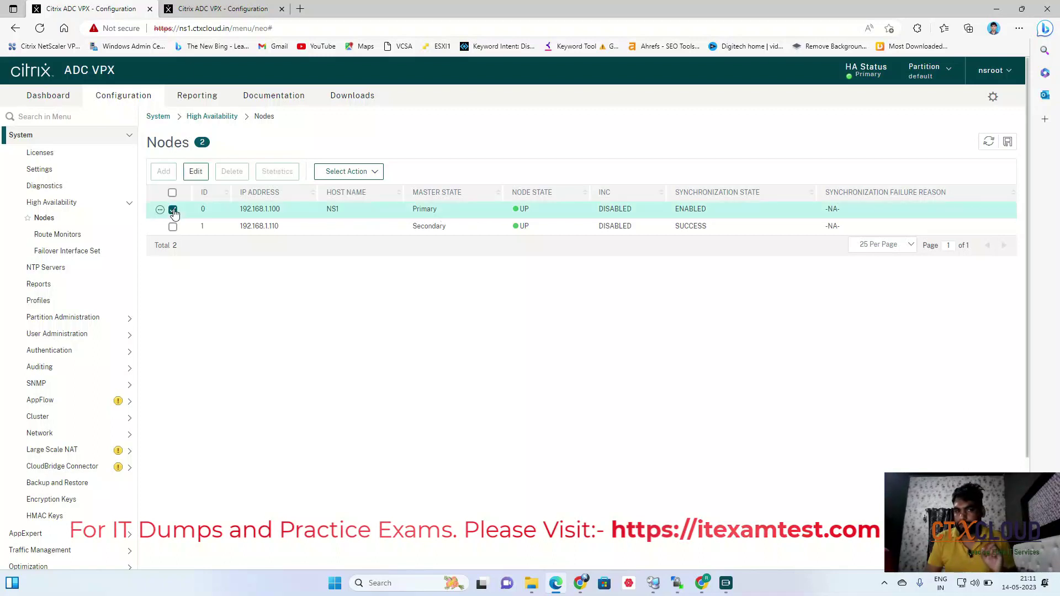
click(358, 172)
click(347, 212)
click(575, 372)
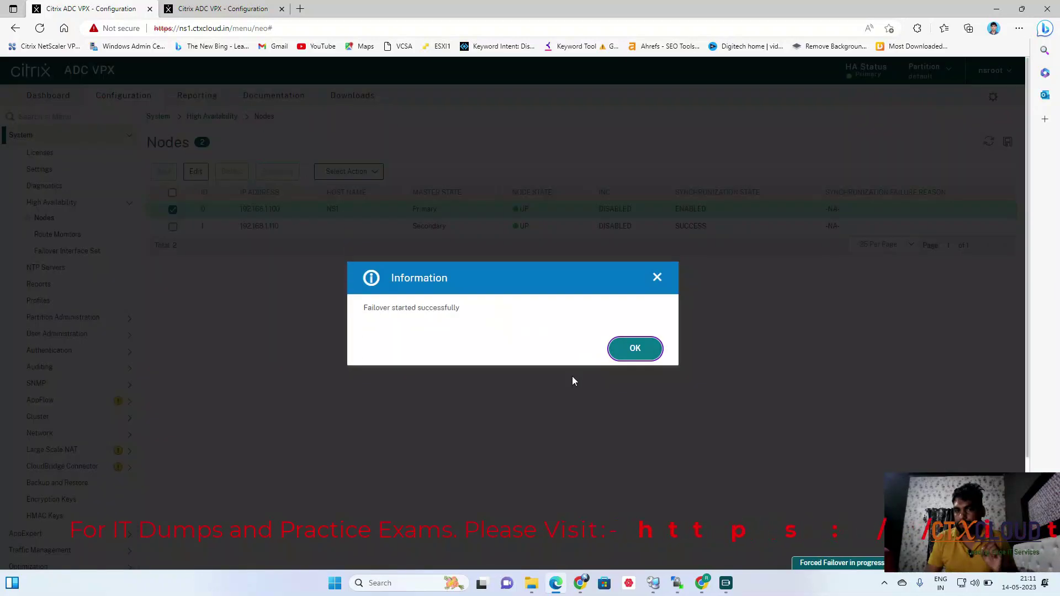
click(634, 349)
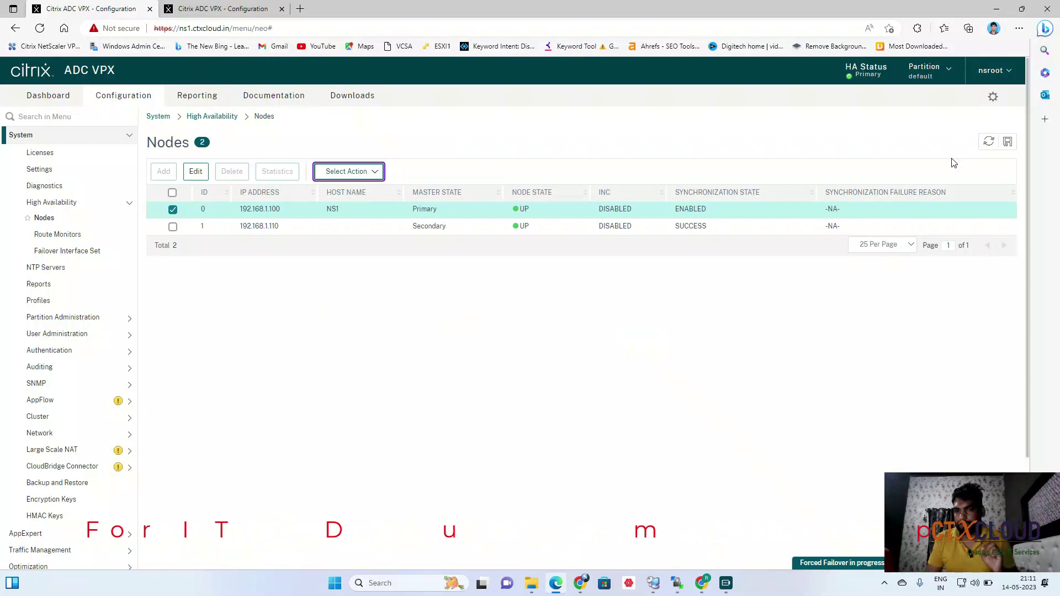
click(988, 143)
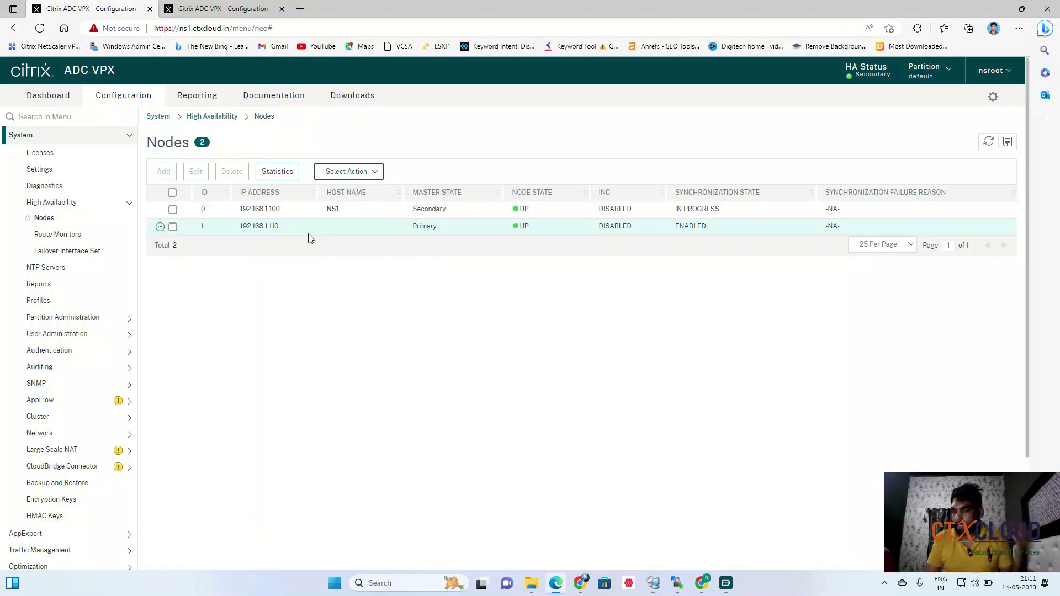
click(220, 12)
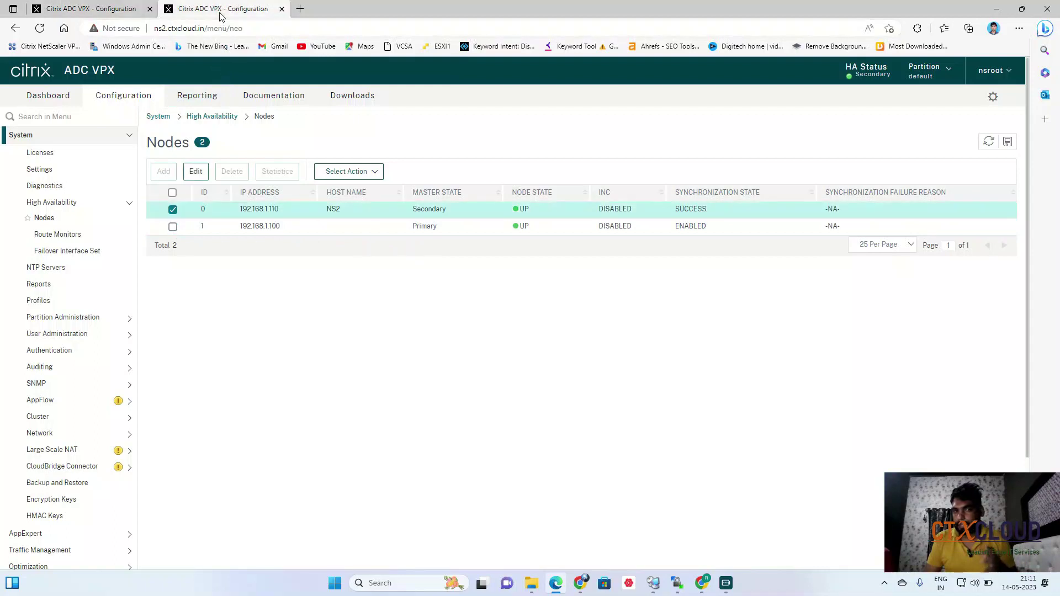
Force a failover back from NS2 (192.168.1.110), refreshing the node list before and after.
click(989, 142)
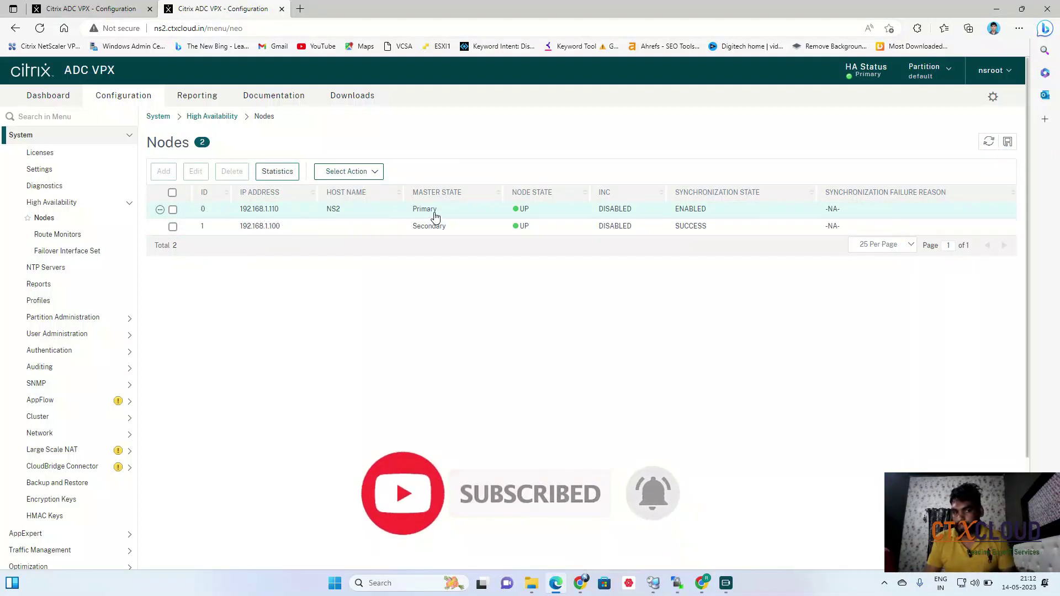
click(173, 211)
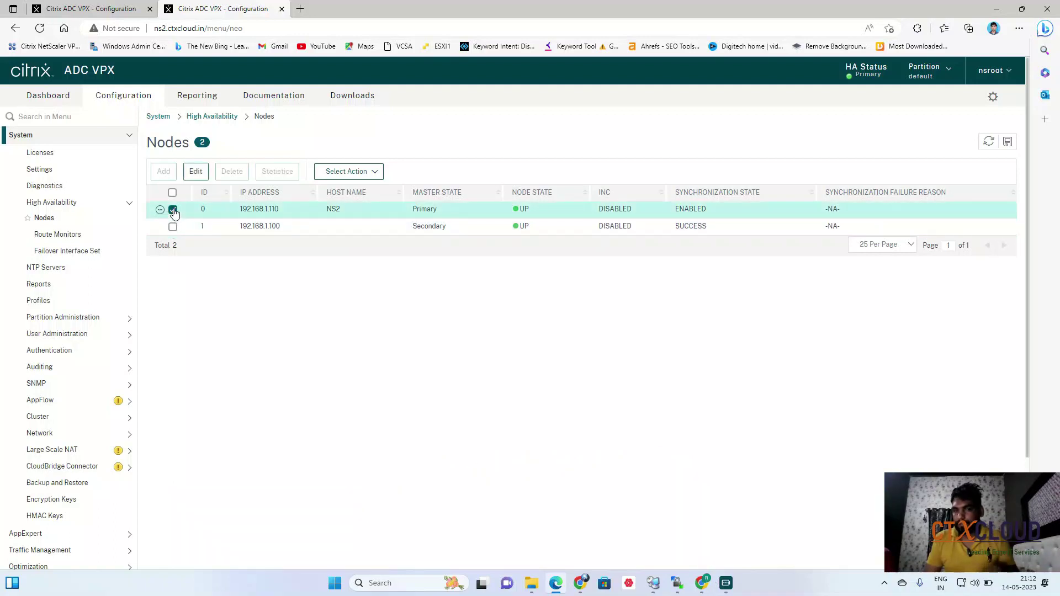
click(341, 176)
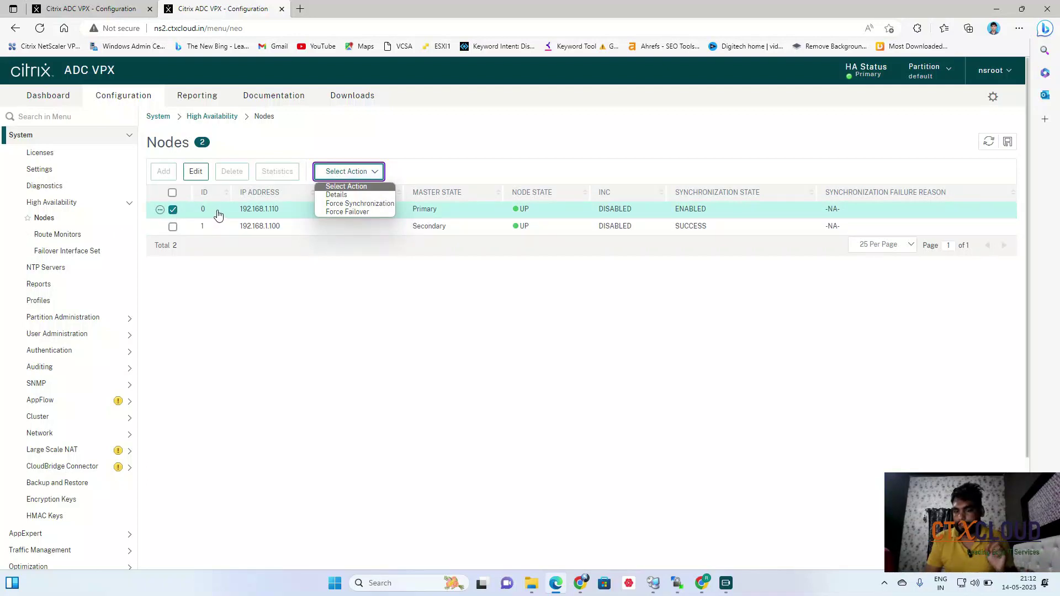
click(343, 213)
click(576, 370)
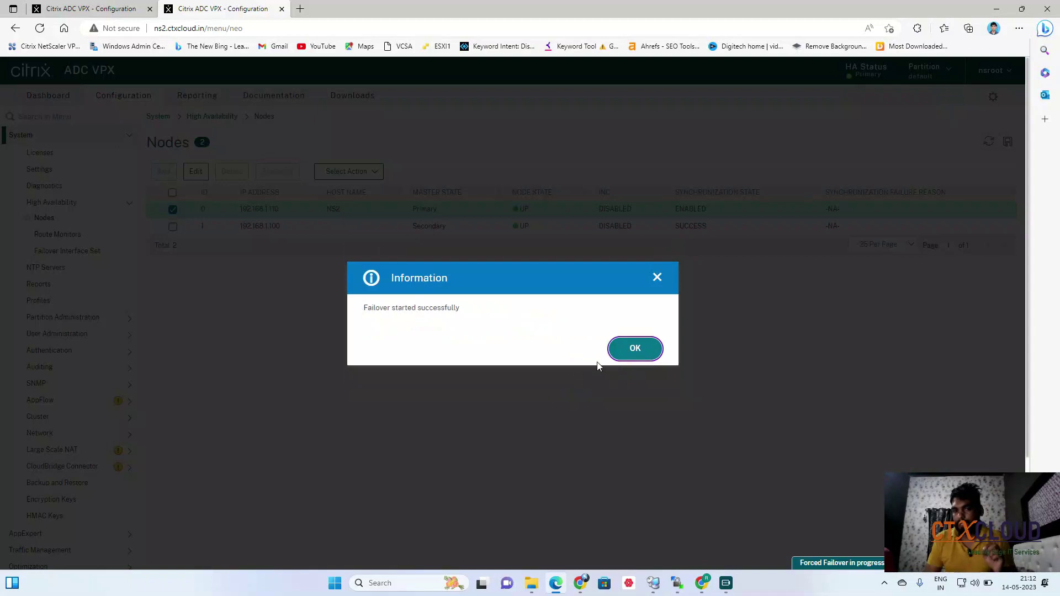
click(615, 351)
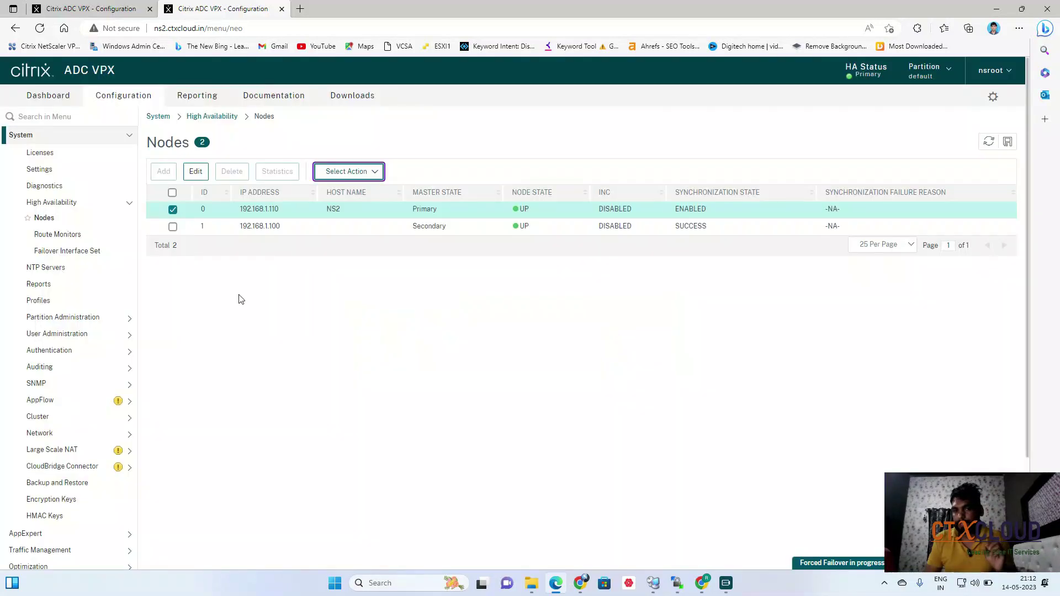
click(988, 142)
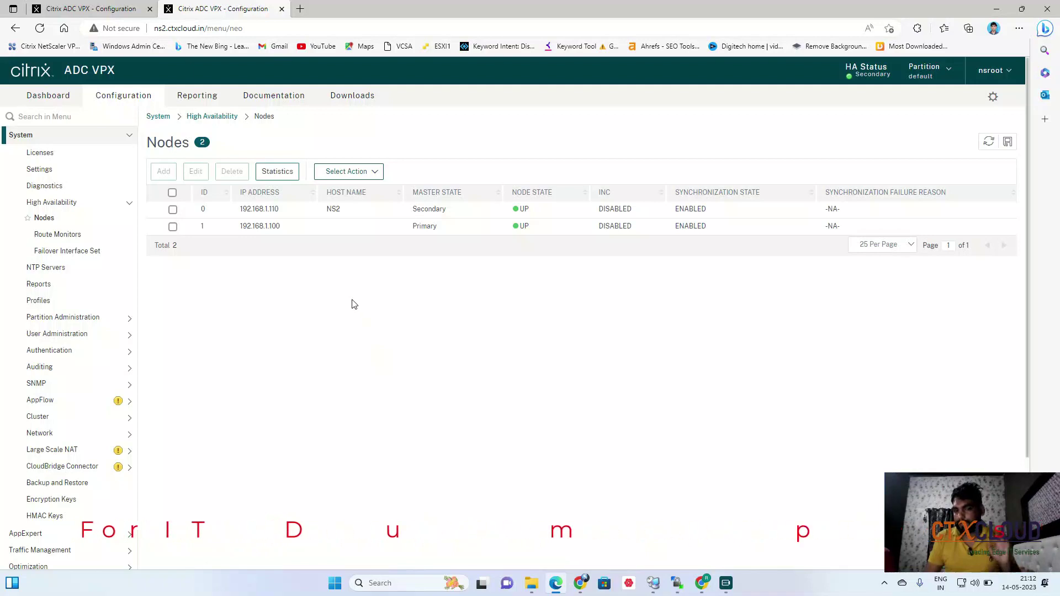
click(93, 9)
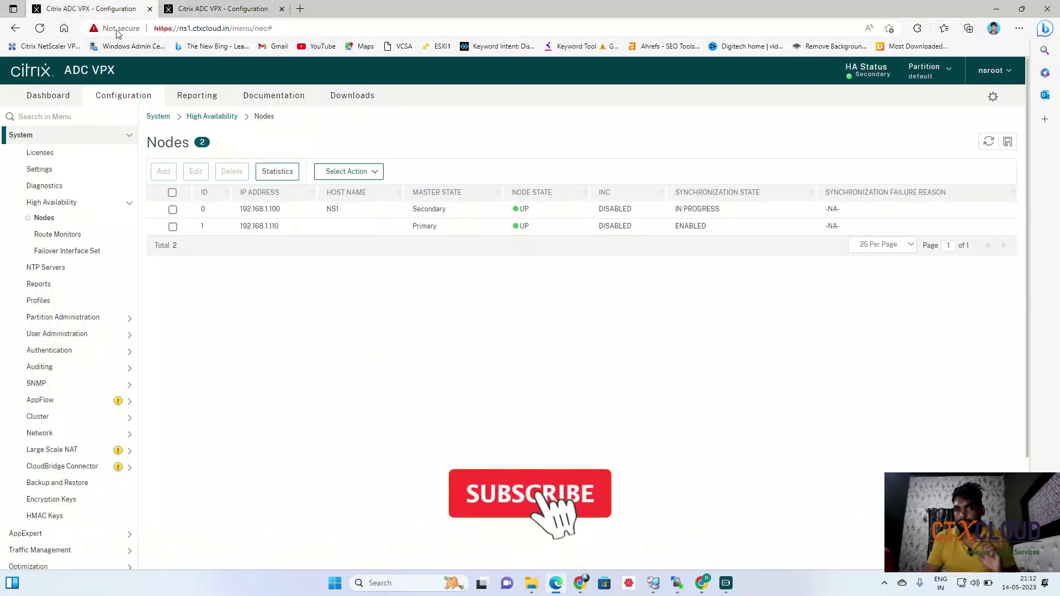
click(364, 173)
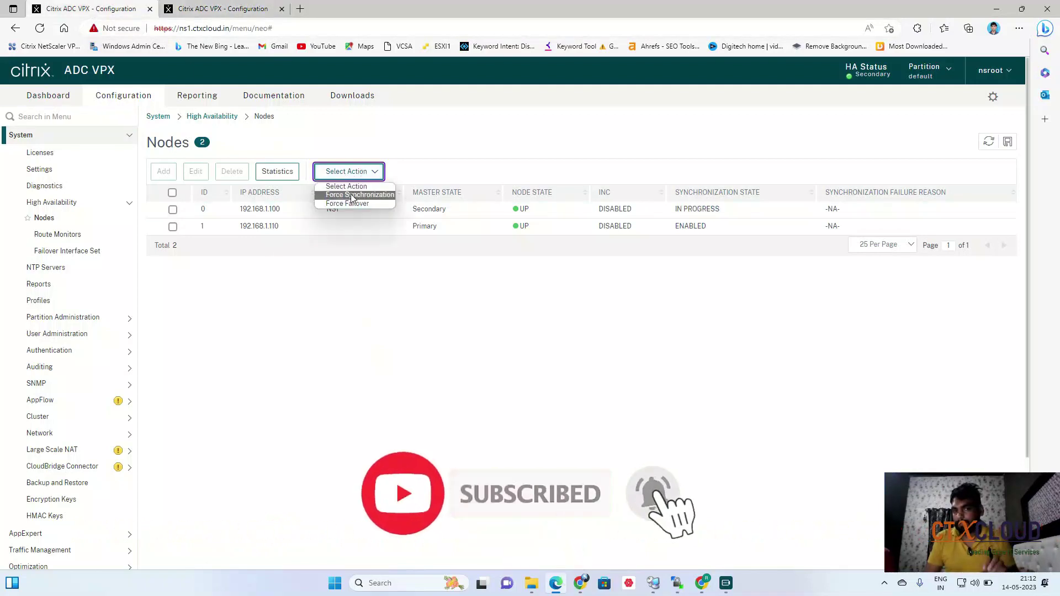